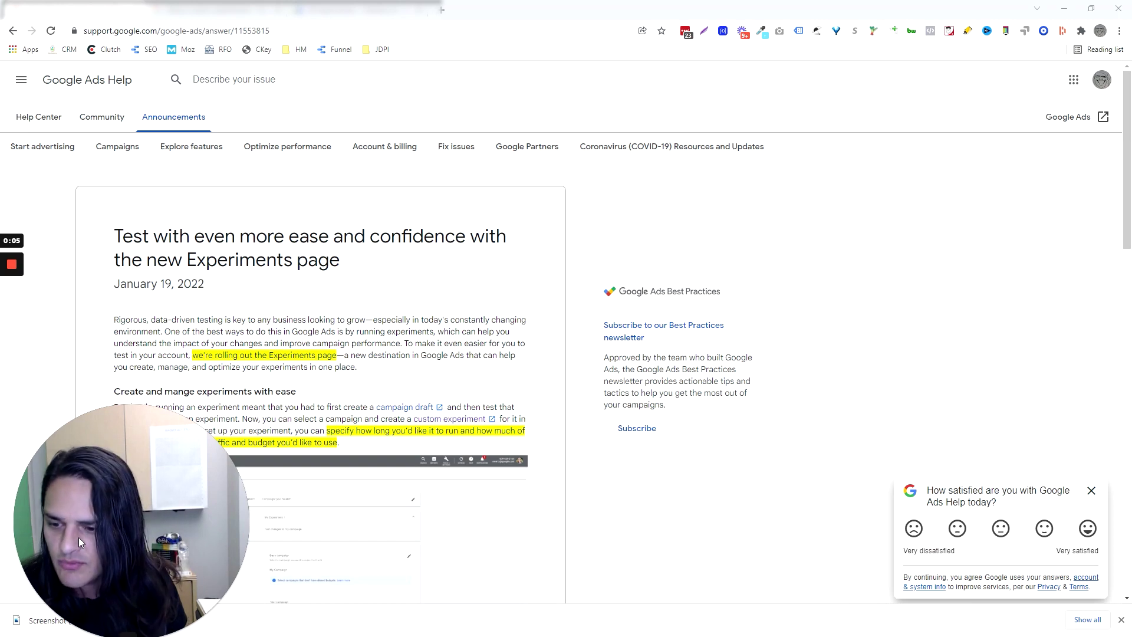
Step: Read through the Experiments help article, highlighting the new Experiments wording in its title
drag(81, 541, 1016, 86)
drag(238, 266, 140, 275)
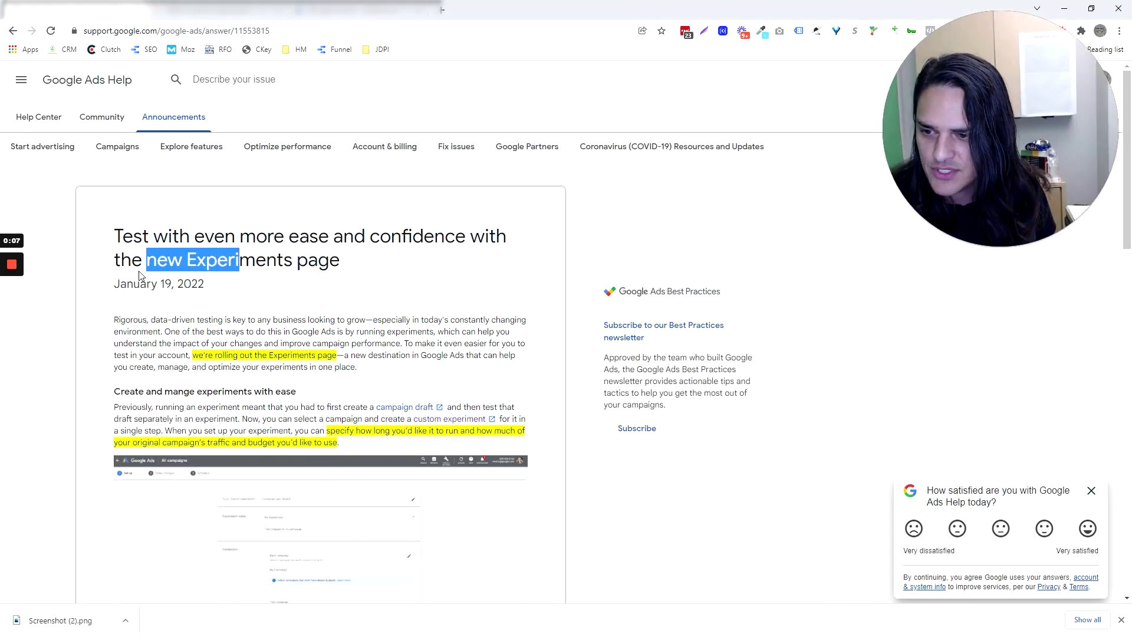
click(244, 304)
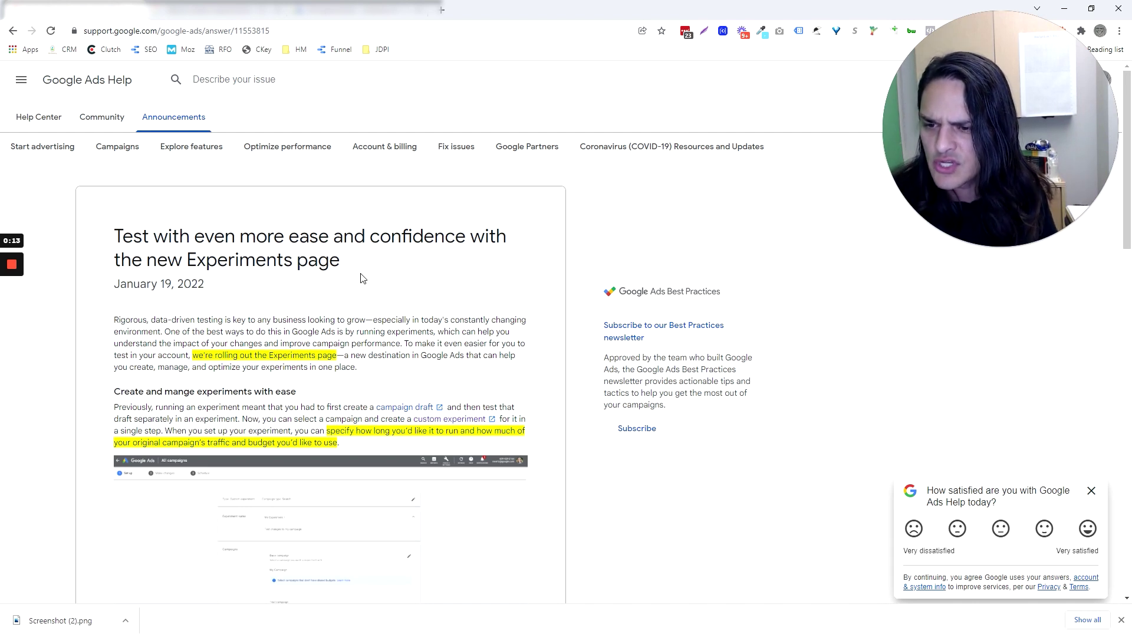
scroll(388, 261, down, 1)
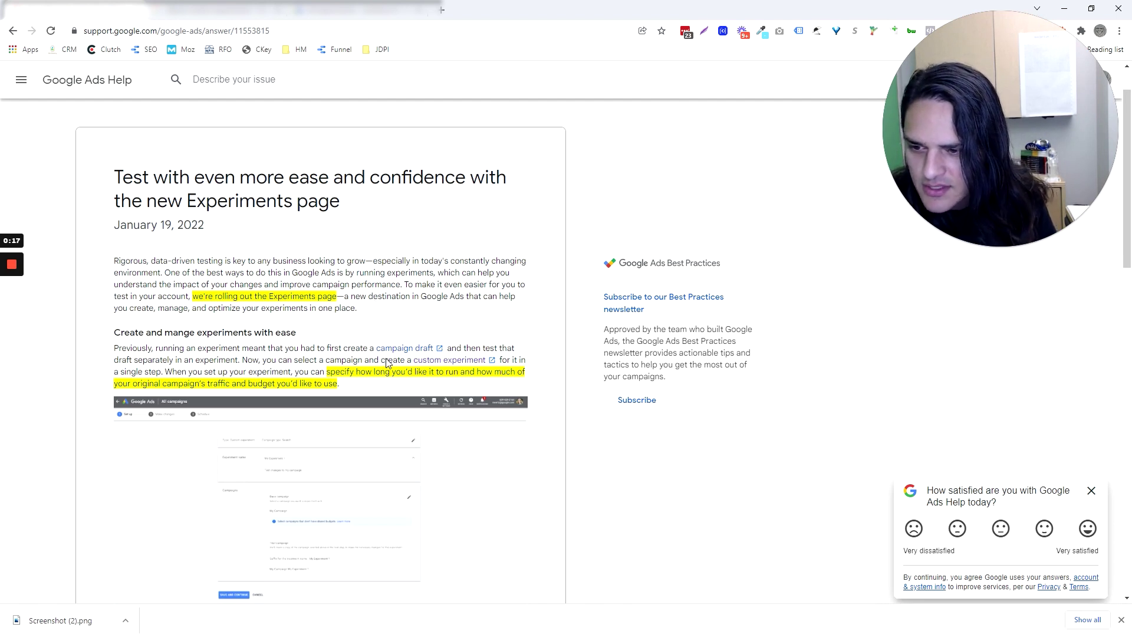
scroll(270, 260, down, 1)
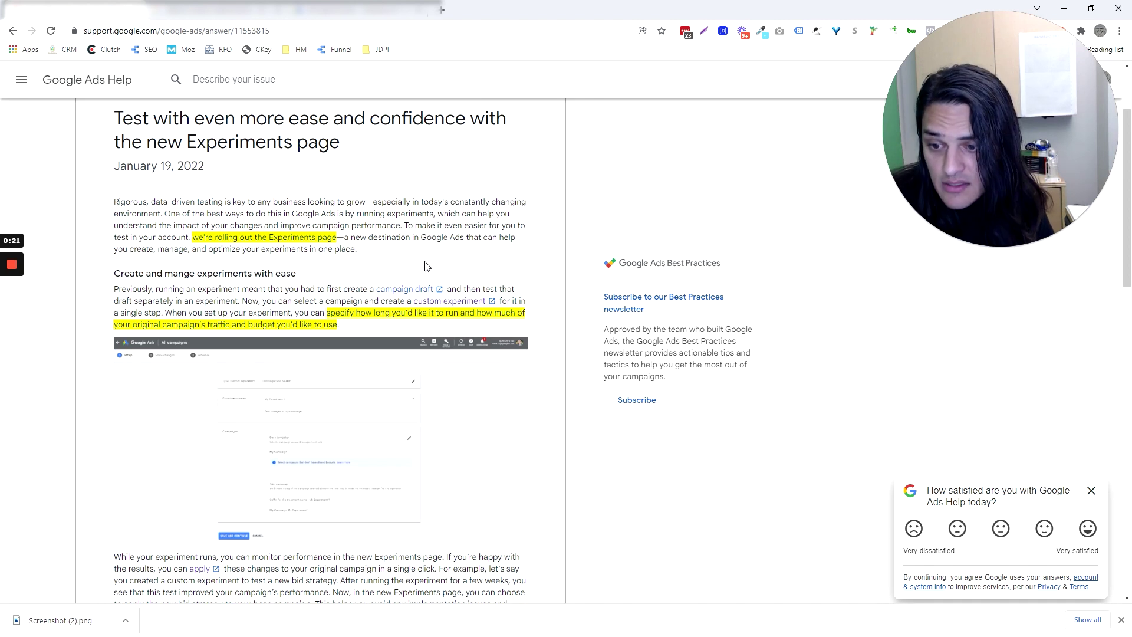
scroll(427, 266, down, 1)
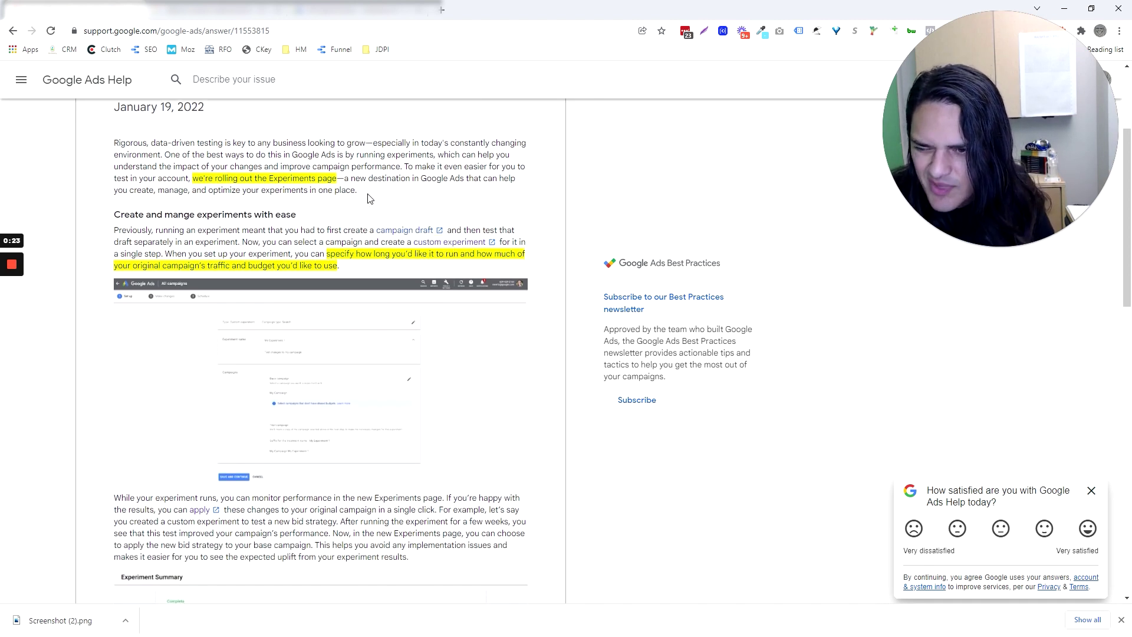
scroll(379, 199, down, 1)
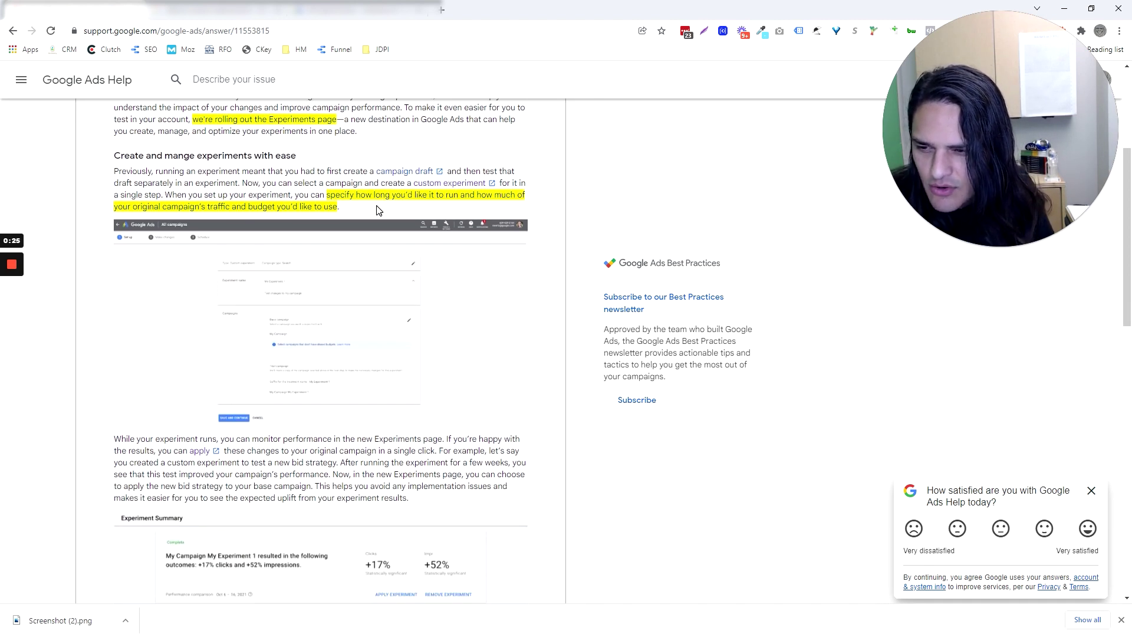
scroll(379, 211, down, 2)
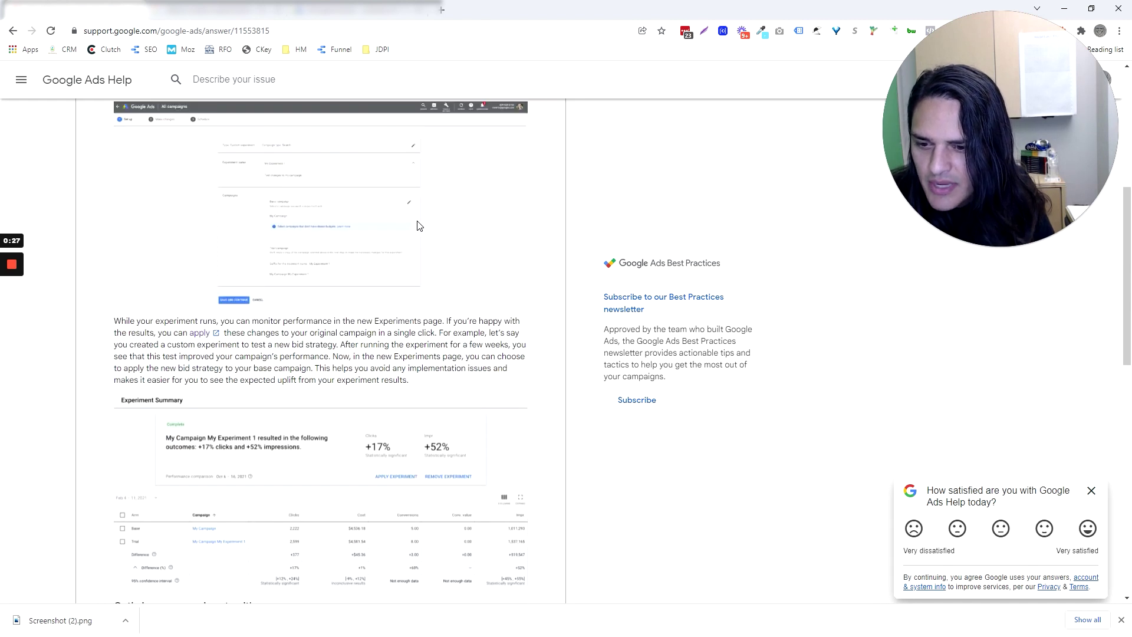
scroll(418, 226, down, 1)
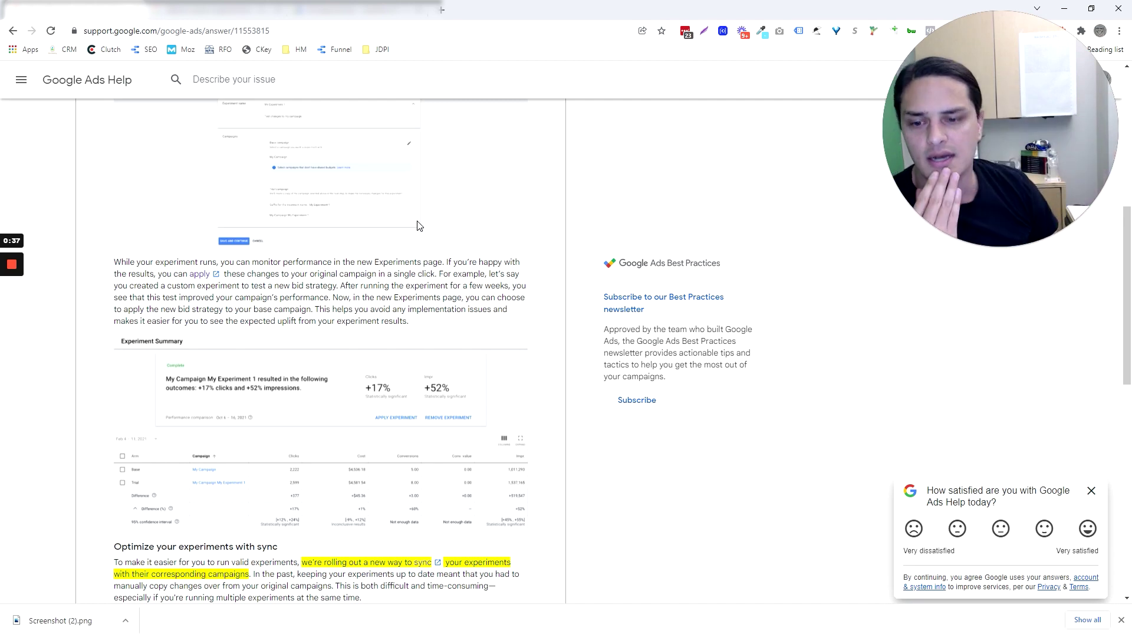
scroll(417, 224, down, 3)
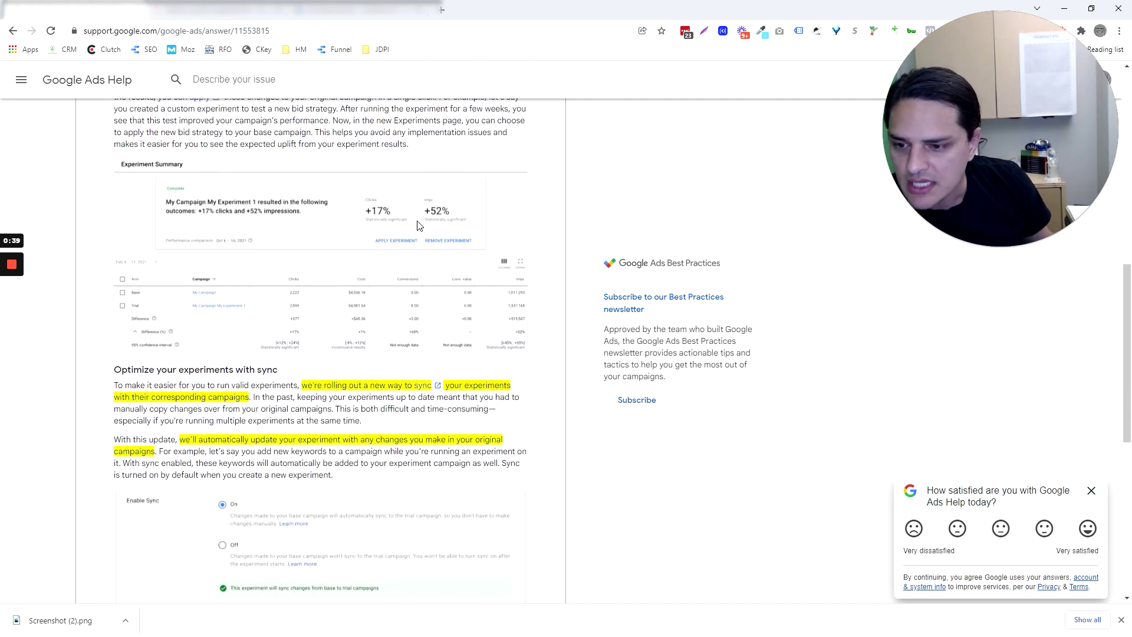
scroll(417, 224, down, 1)
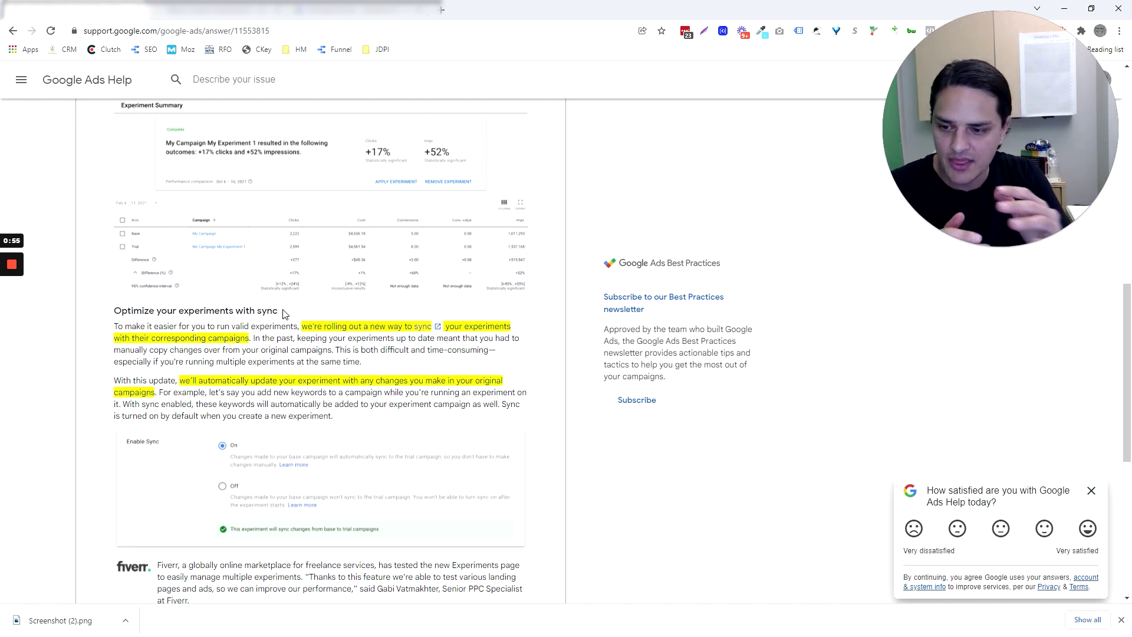
mouse_move(257, 384)
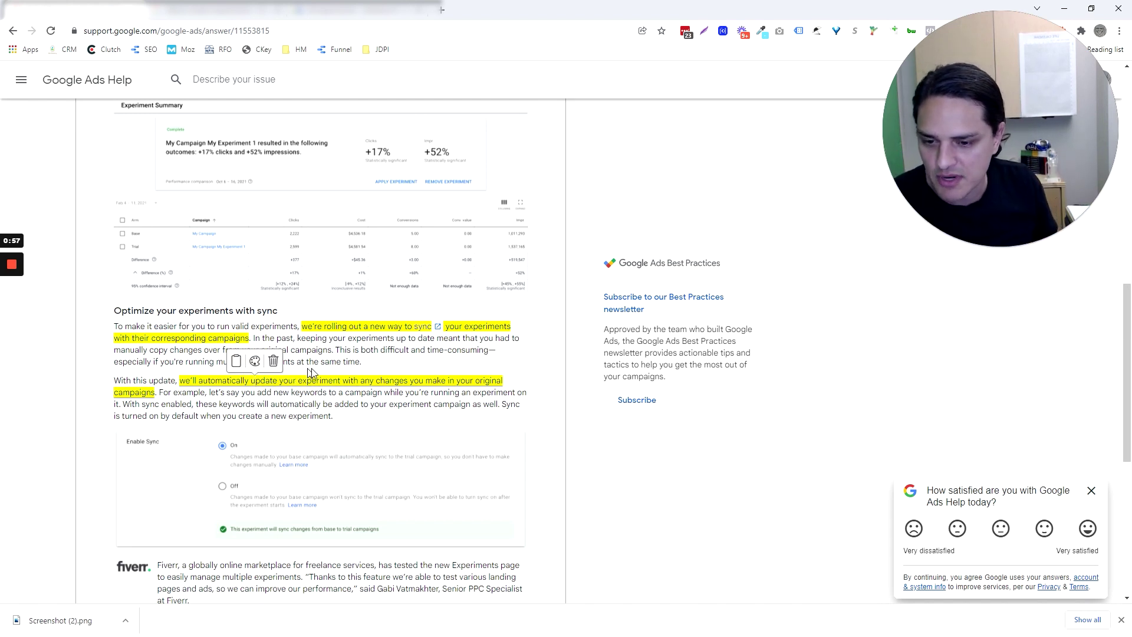
scroll(316, 380, down, 4)
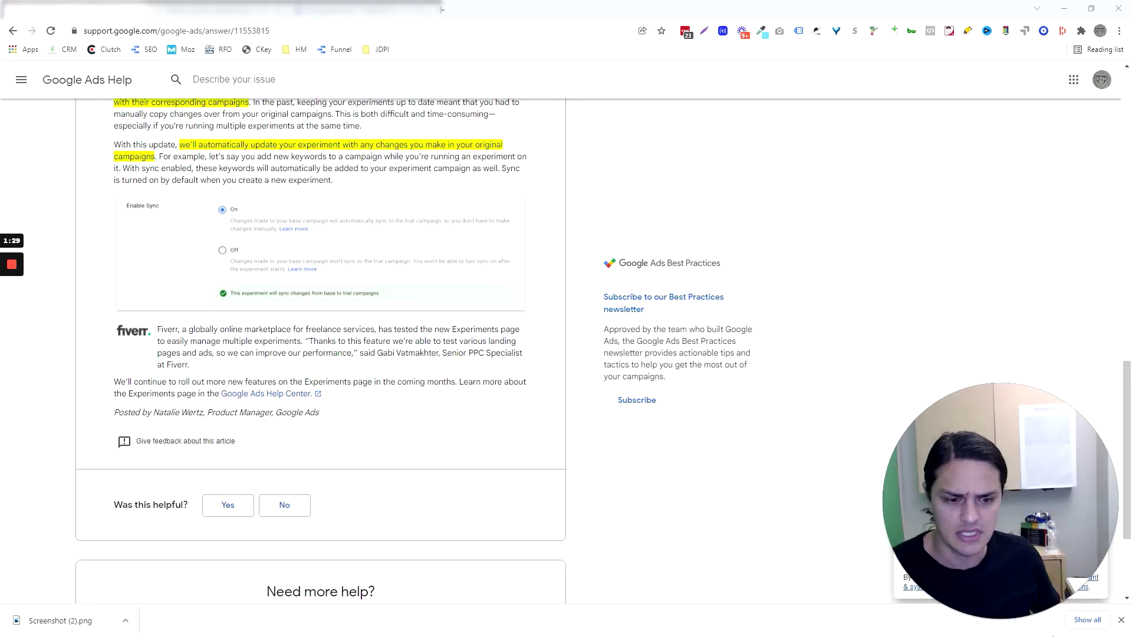
Step: Skim the About custom experiments and Set up a custom experiment help articles
click(216, 2)
scroll(566, 353, down, 1)
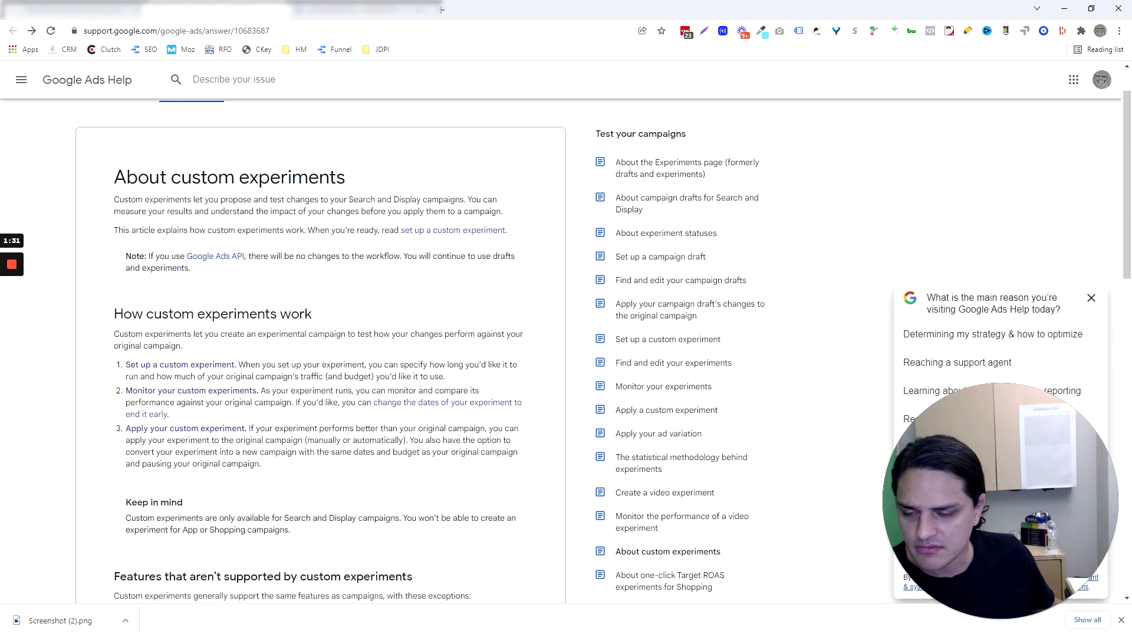
scroll(260, 269, down, 15)
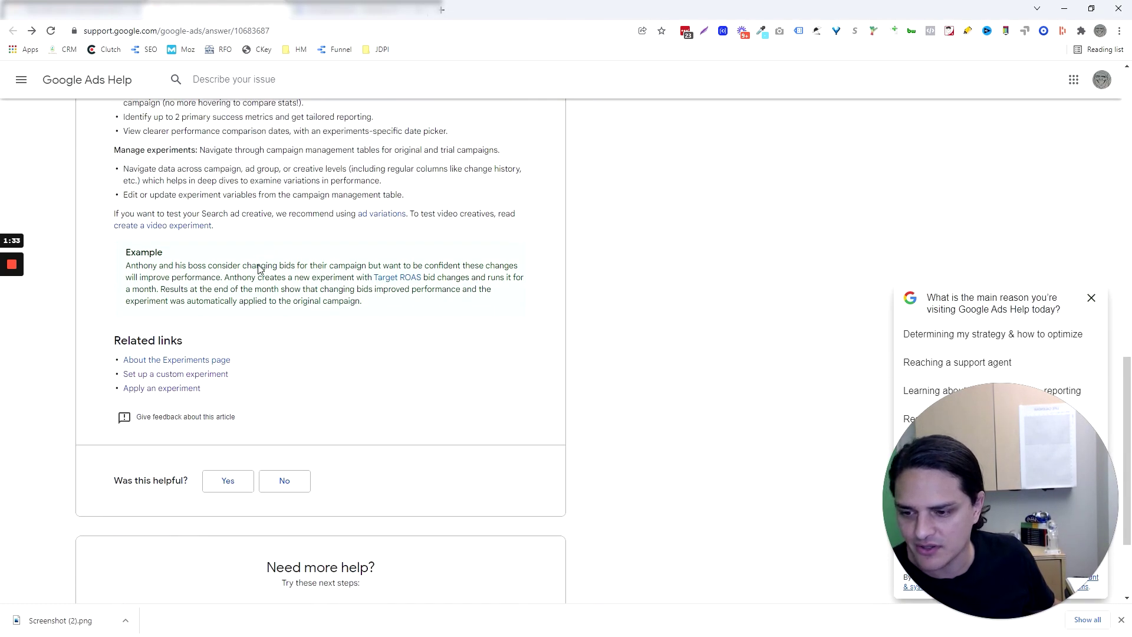
scroll(260, 270, up, 15)
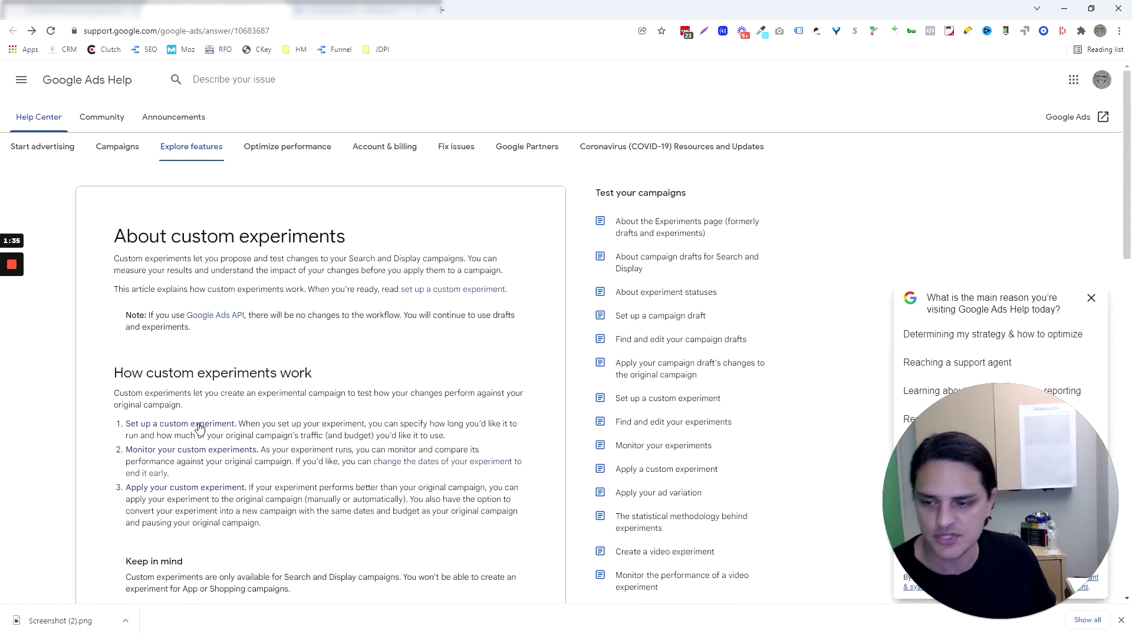
click(201, 429)
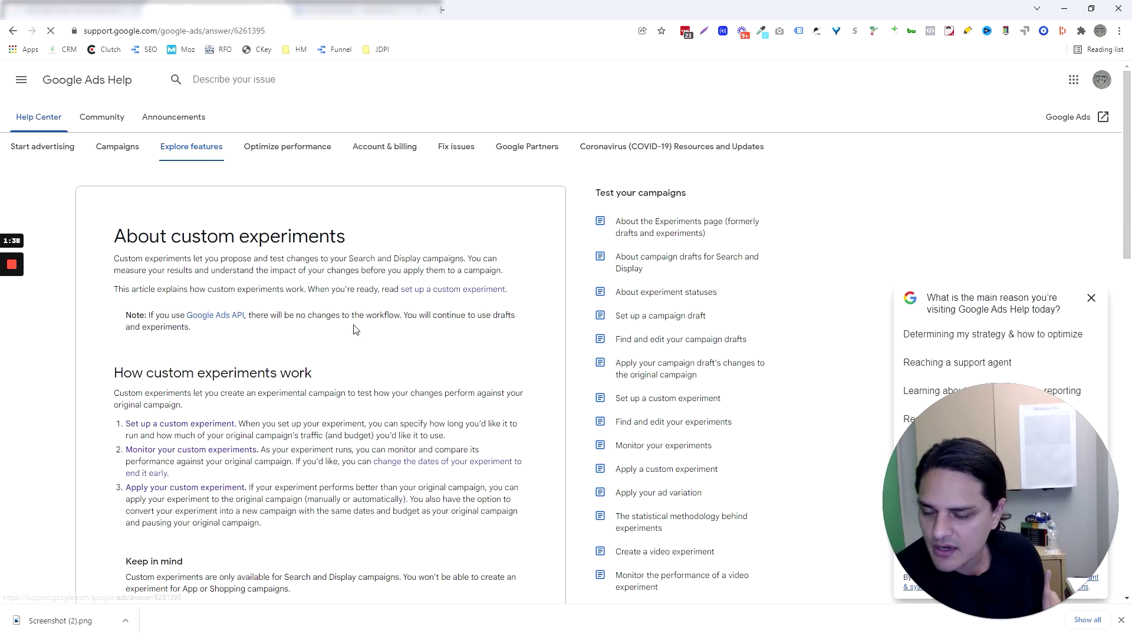
scroll(309, 371, down, 6)
scroll(312, 359, down, 15)
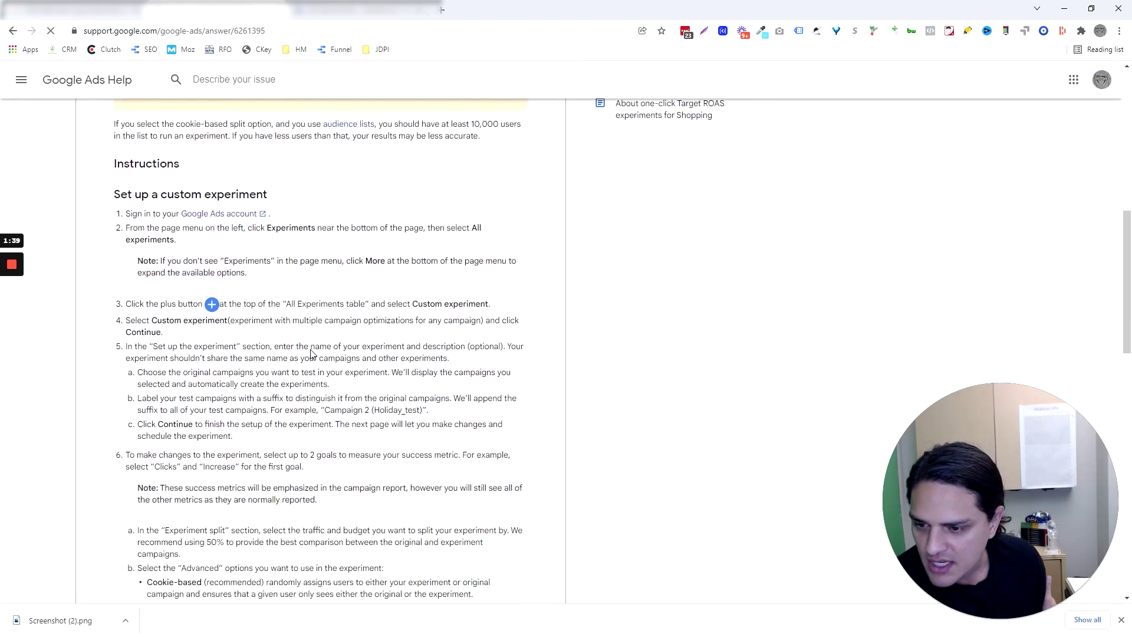
scroll(312, 354, up, 7)
scroll(313, 352, up, 15)
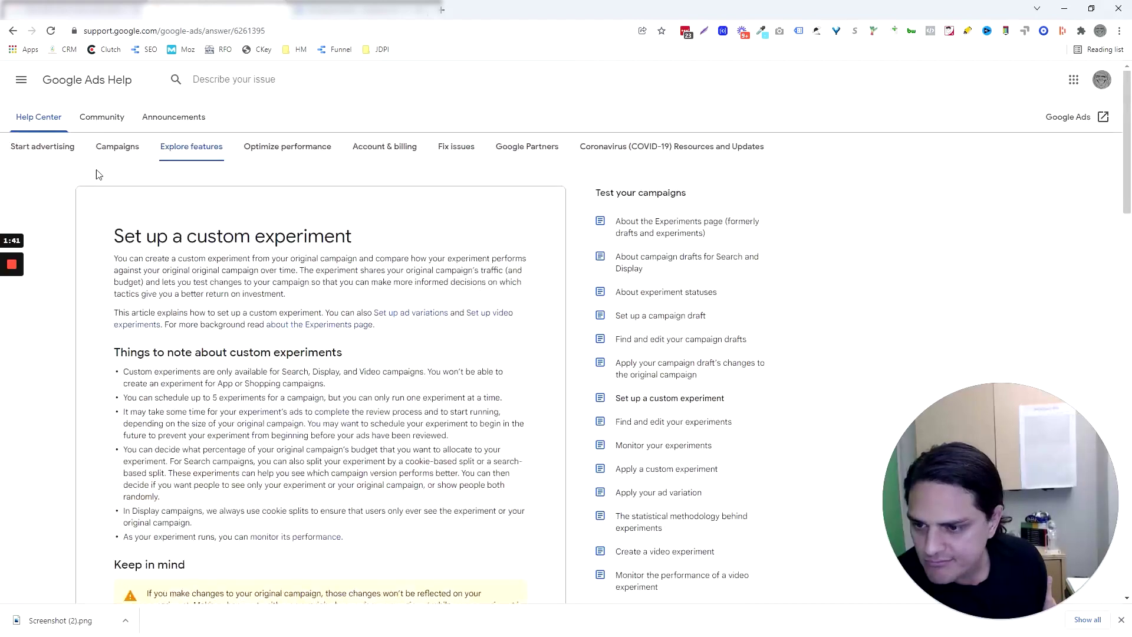
scroll(124, 290, down, 6)
scroll(177, 280, up, 1)
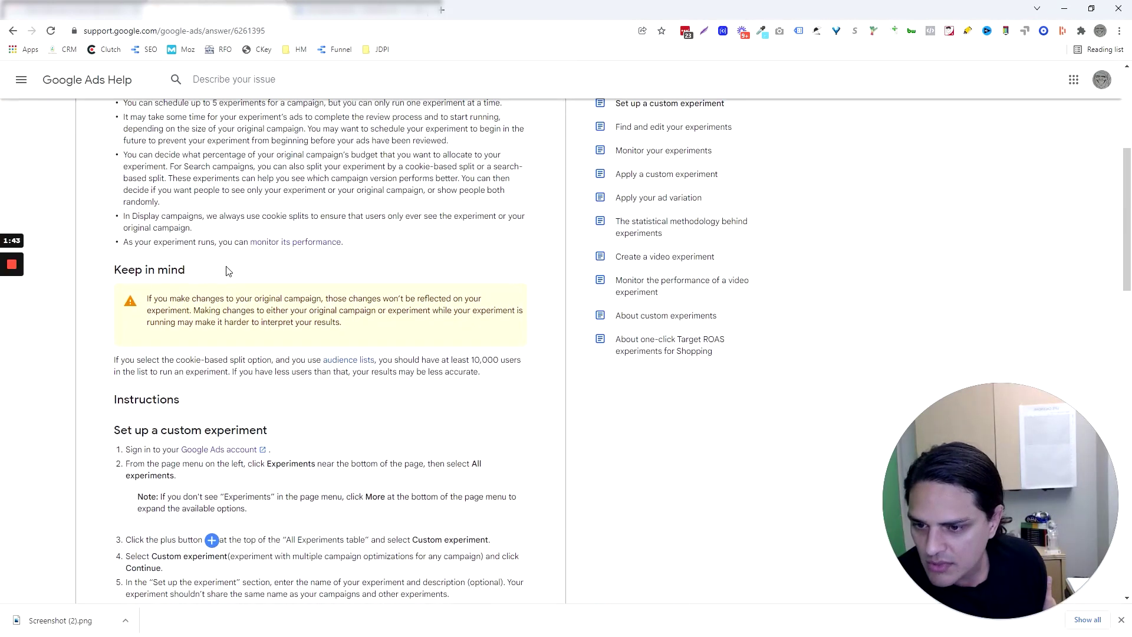
Step: Read the Monitor your experiments article, including the What the scorecard shows section
click(265, 242)
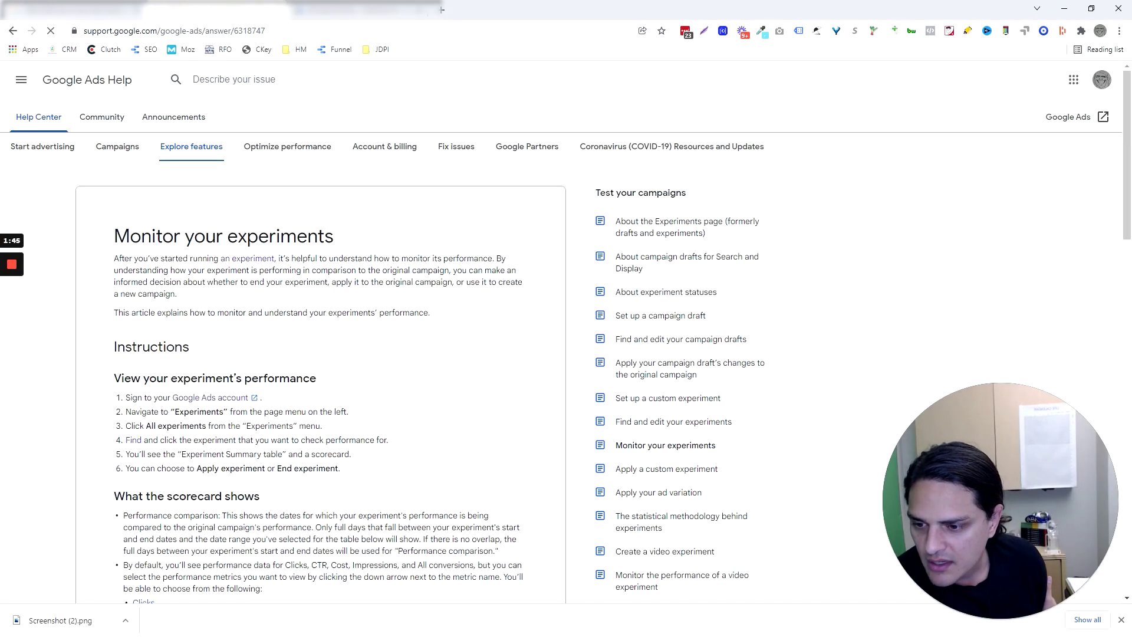
scroll(372, 282, down, 2)
scroll(373, 282, down, 5)
scroll(223, 228, up, 1)
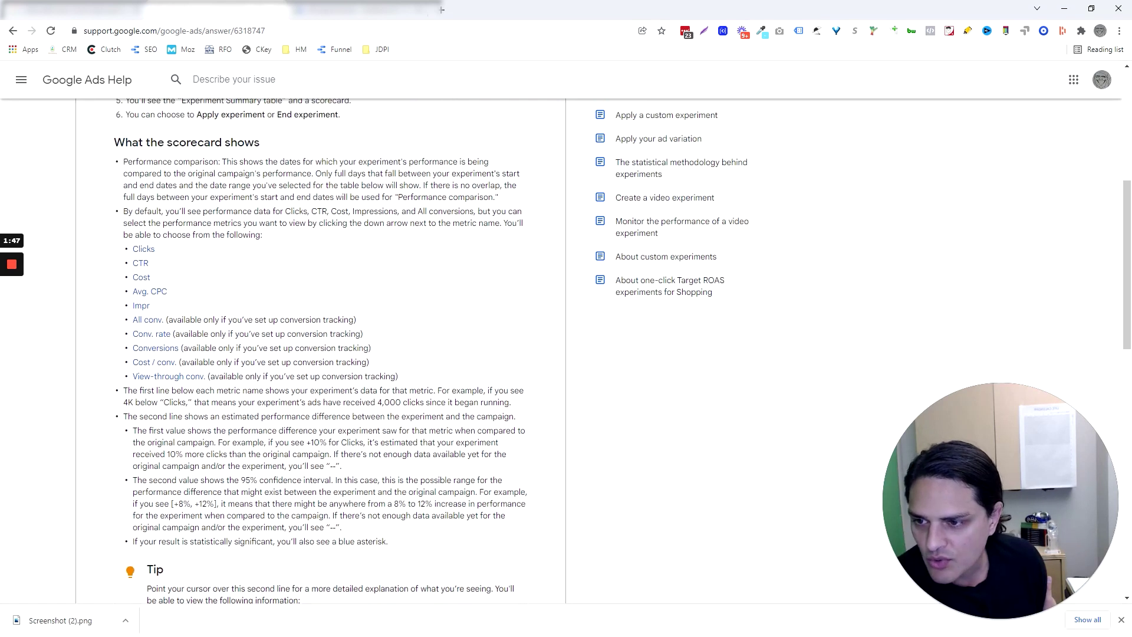
triple_click(316, 154)
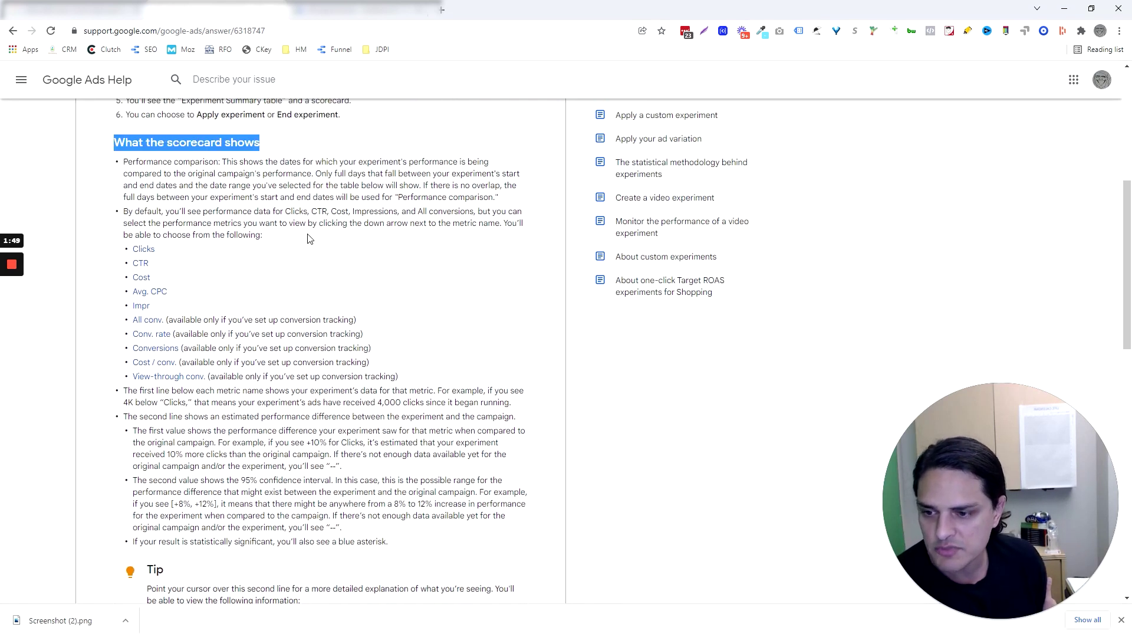
scroll(230, 220, down, 1)
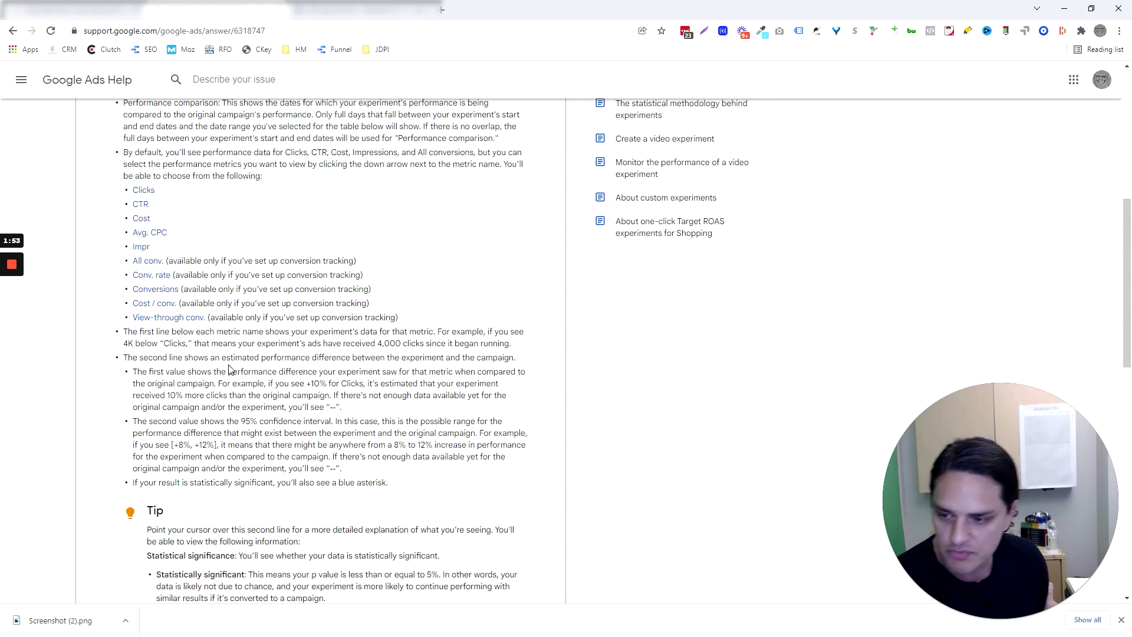
scroll(230, 370, down, 7)
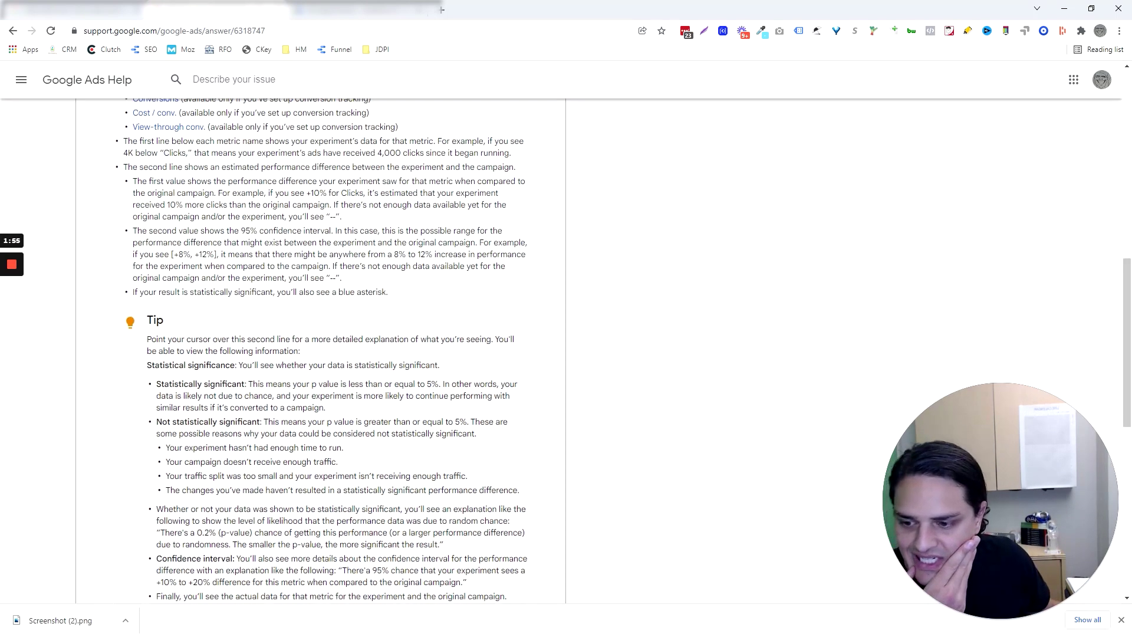
scroll(323, 339, down, 3)
key(Home)
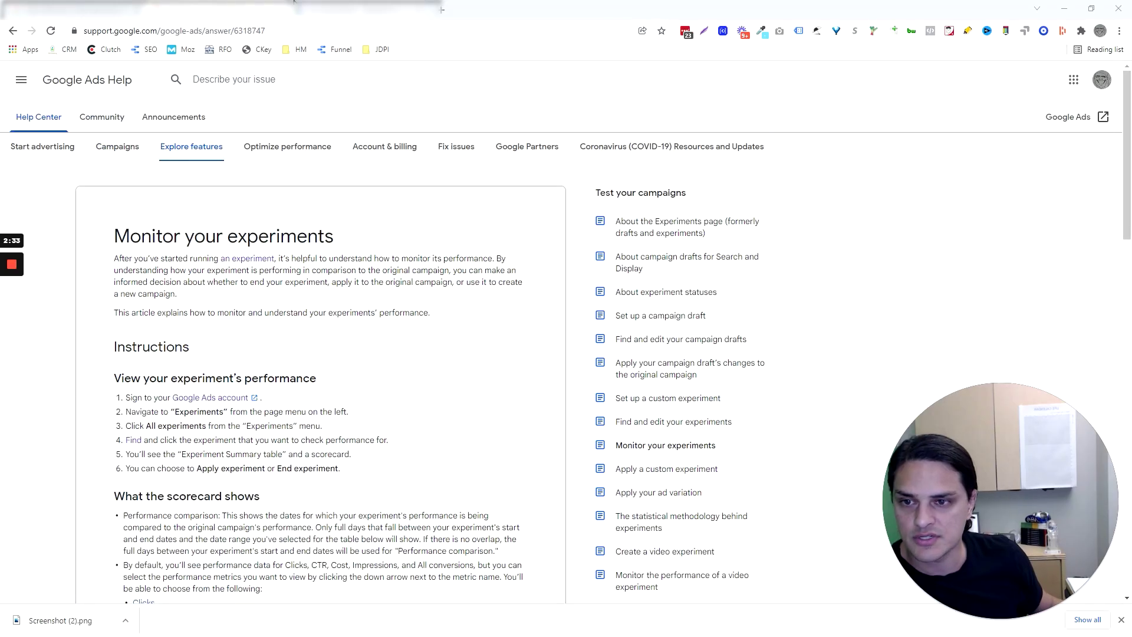
click(294, 2)
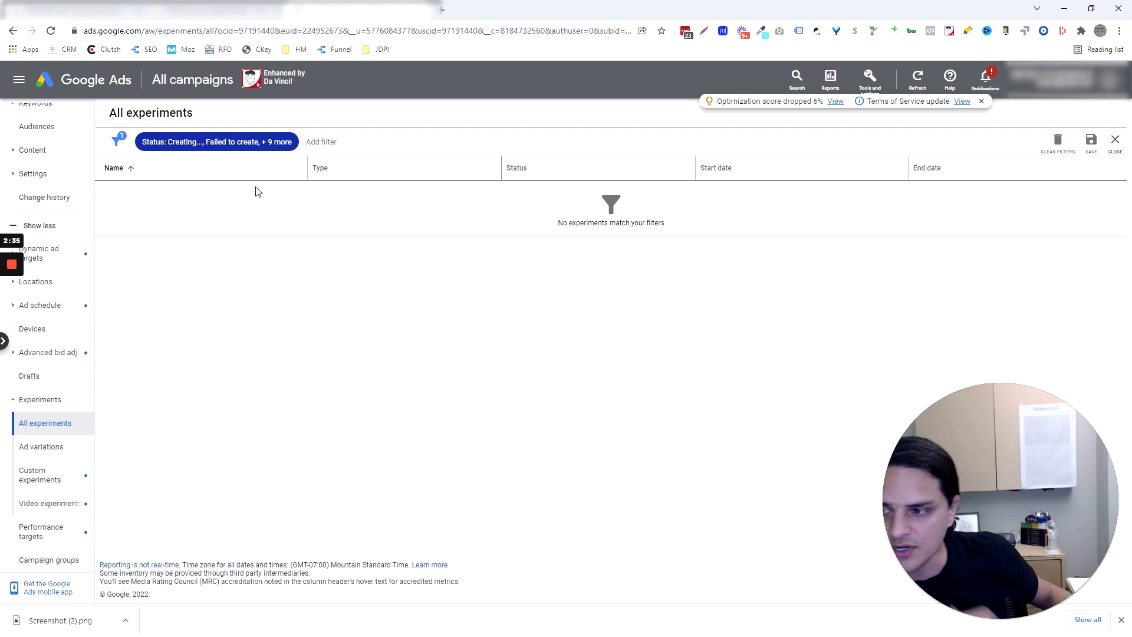
Step: From All experiments, create a new experiment of the Custom type with campaign type Search
scroll(68, 195, up, 3)
scroll(71, 195, down, 3)
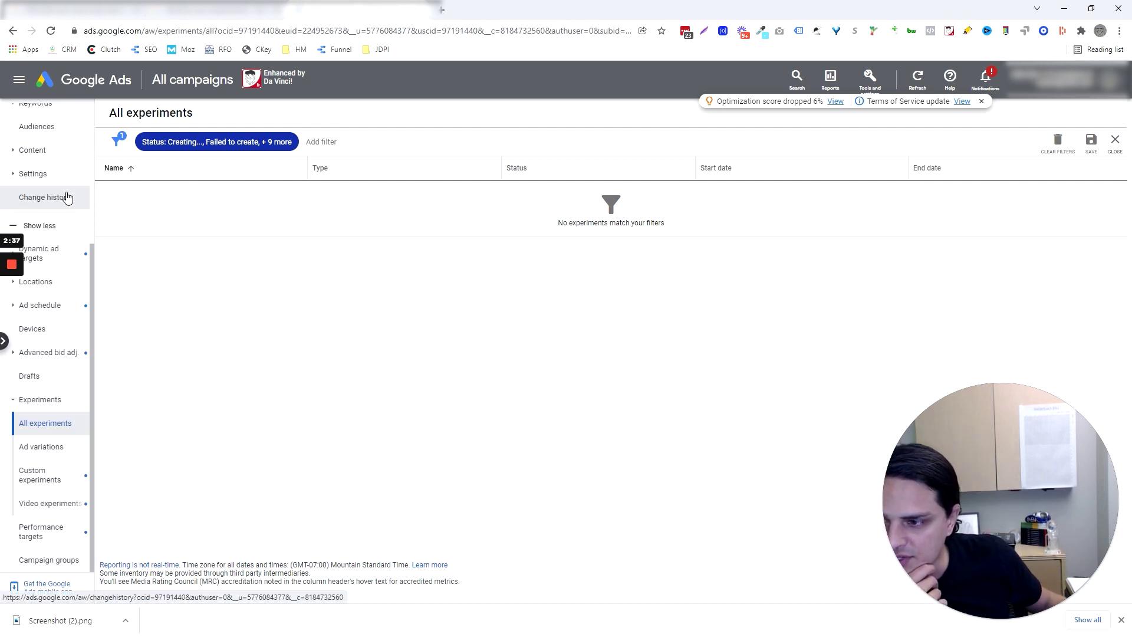
click(46, 421)
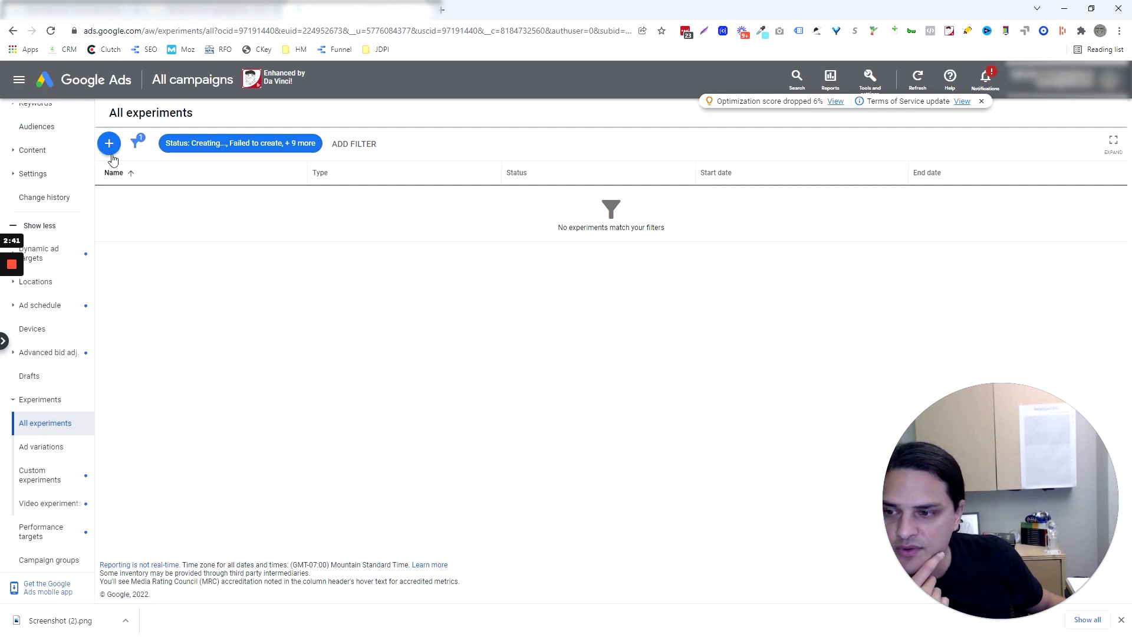
click(109, 144)
click(400, 193)
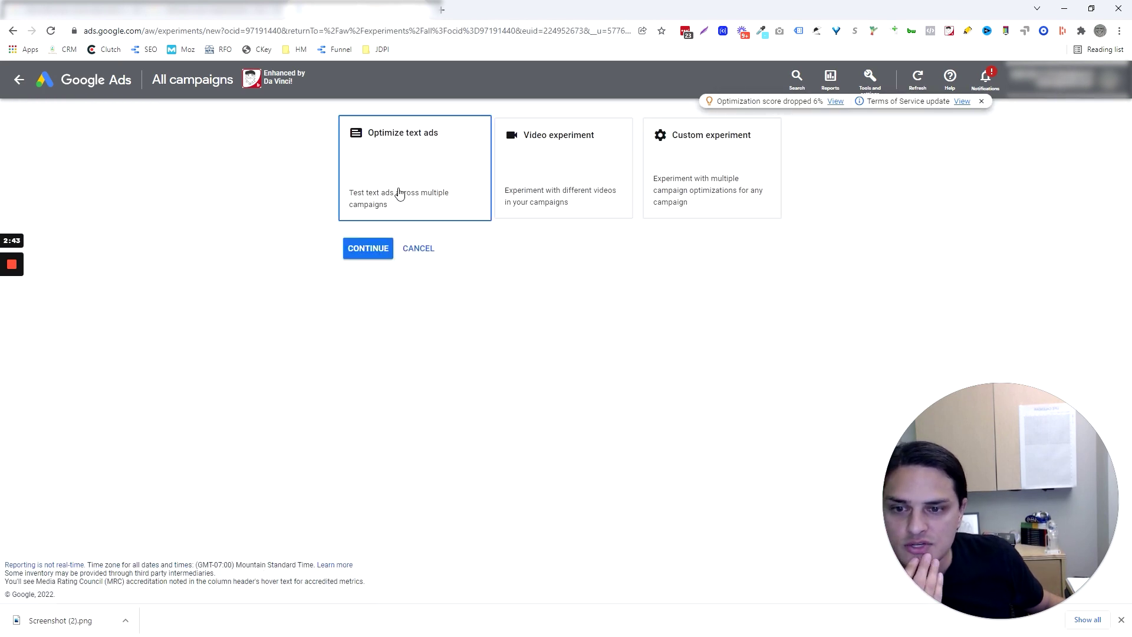
click(678, 171)
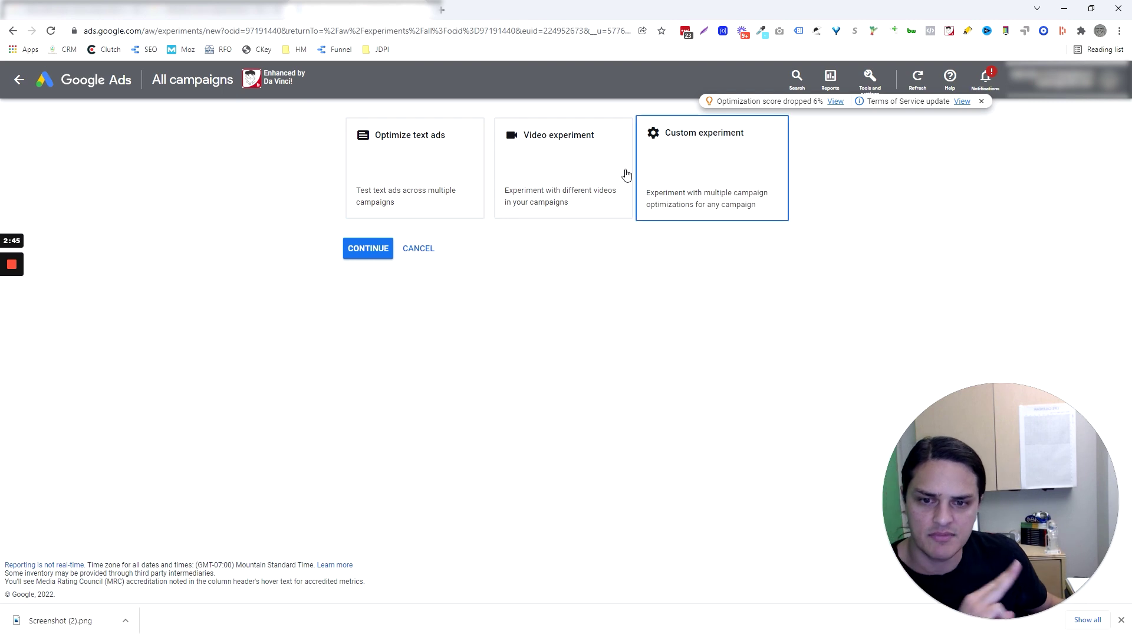
click(459, 163)
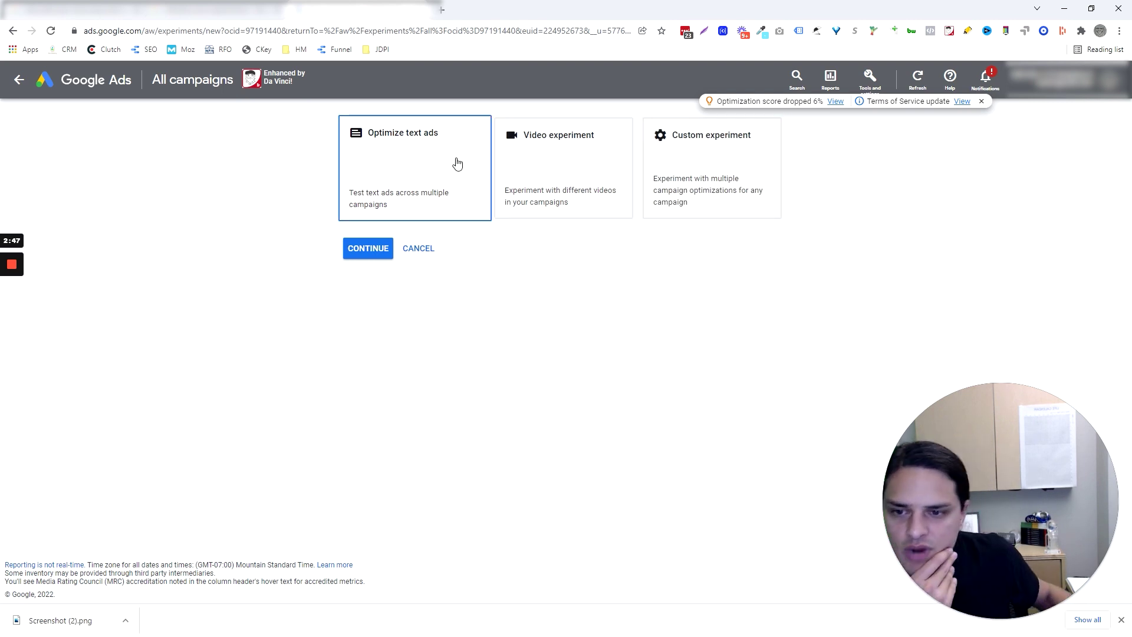
click(581, 169)
click(672, 168)
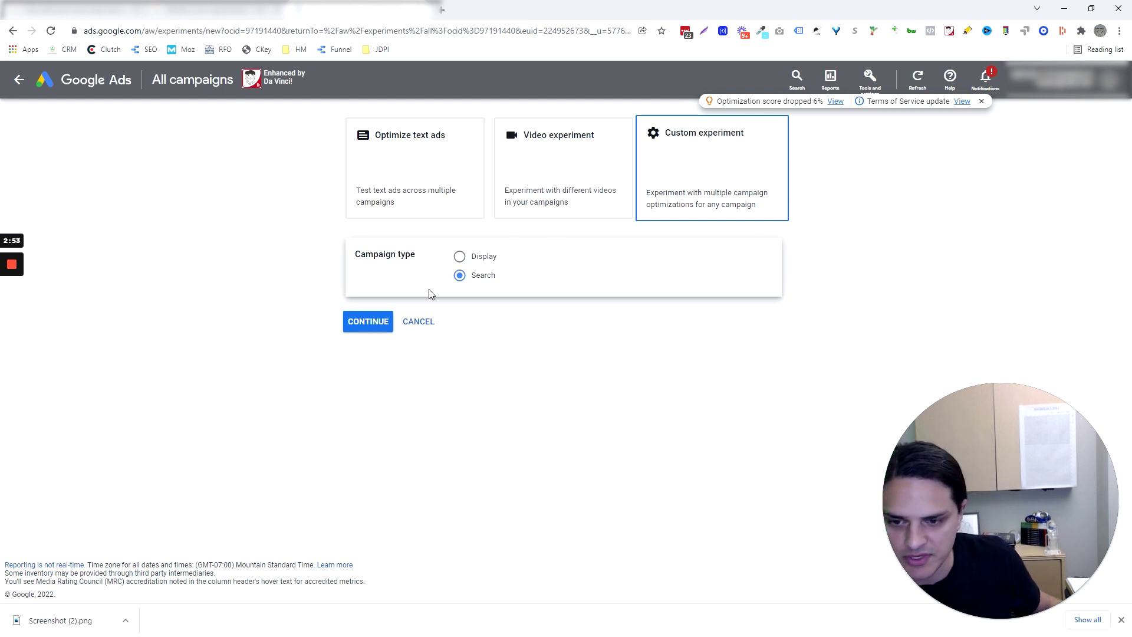
click(386, 322)
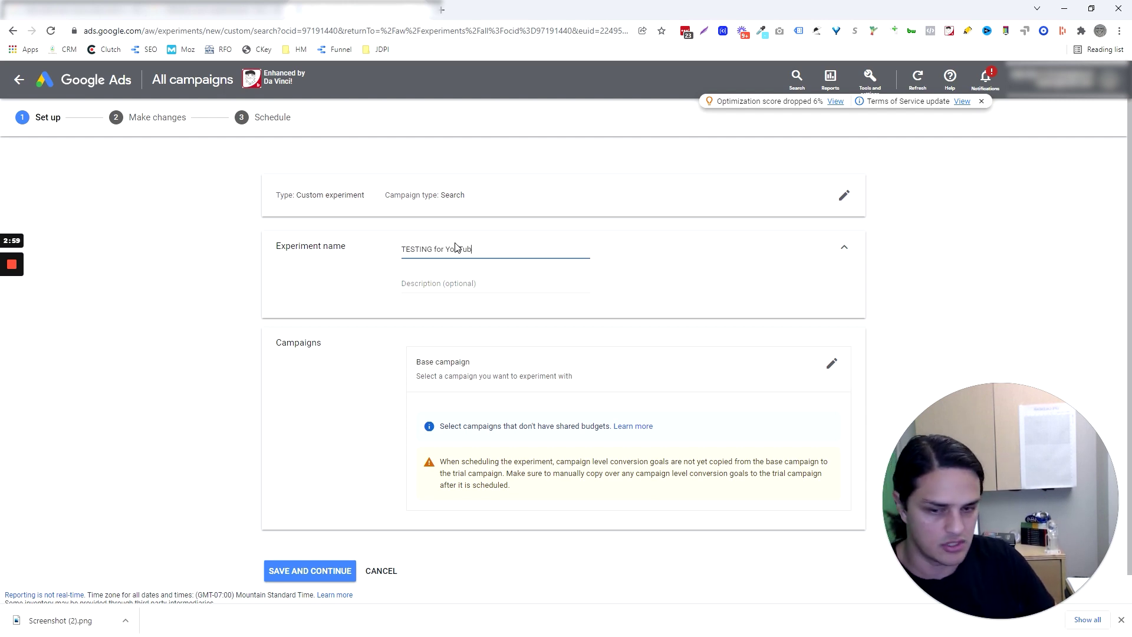
Step: Set 2021 Search as the base campaign for 'TESTING for YouTube' and save the setup
scroll(370, 247, down, 1)
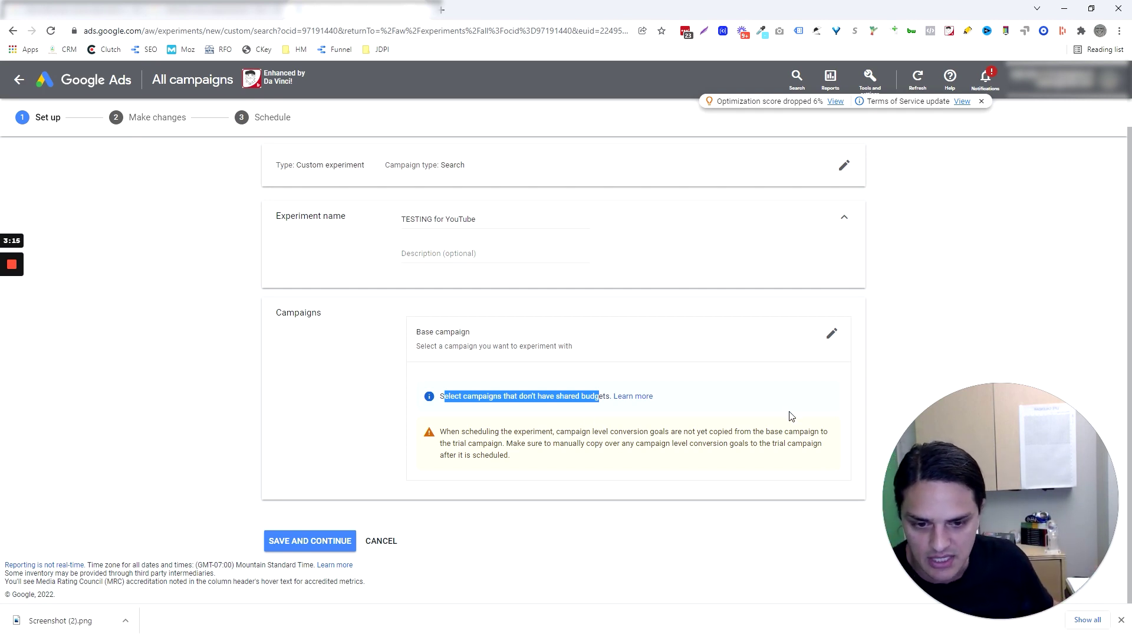
click(832, 334)
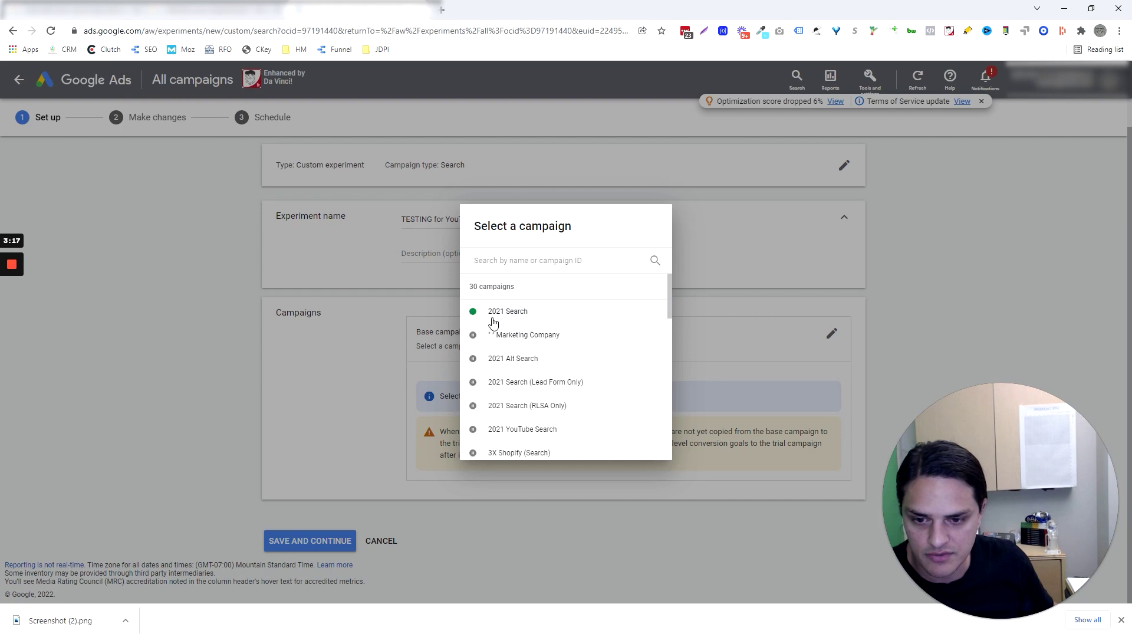
click(490, 314)
scroll(363, 409, down, 3)
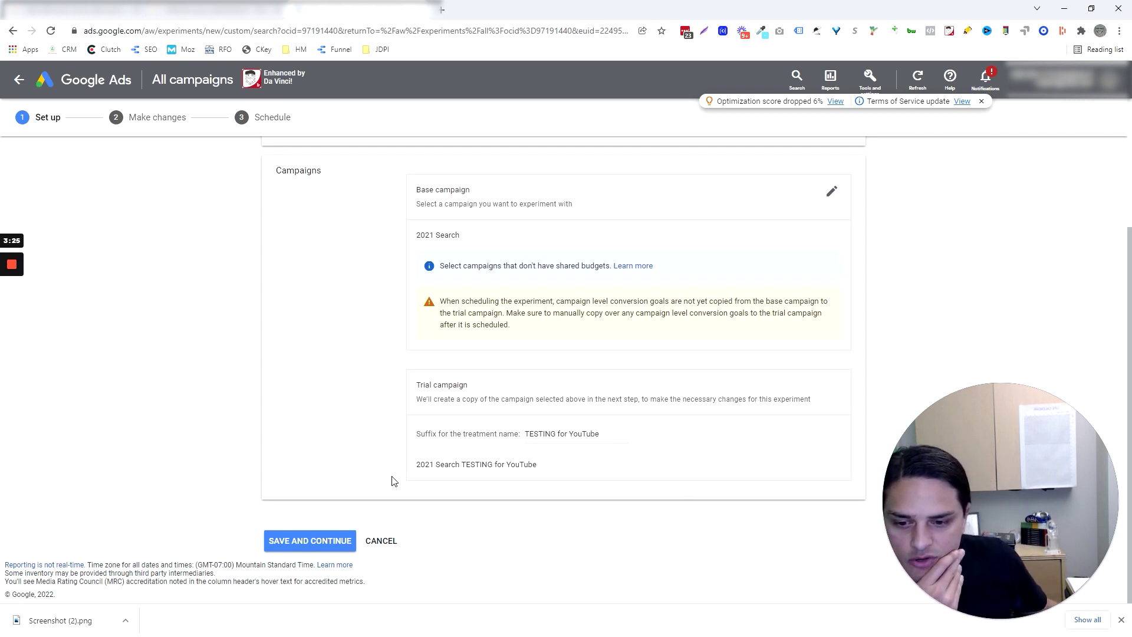
click(306, 541)
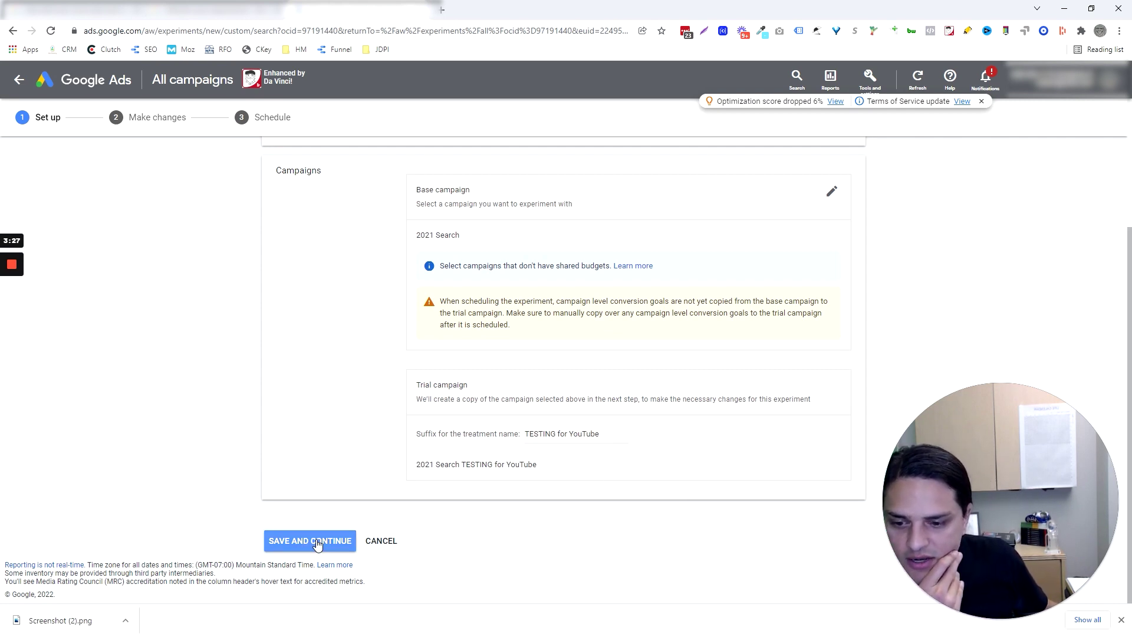
Step: Change the trial campaign's bid strategy from Manual CPC to Maximize conversions and save
click(316, 543)
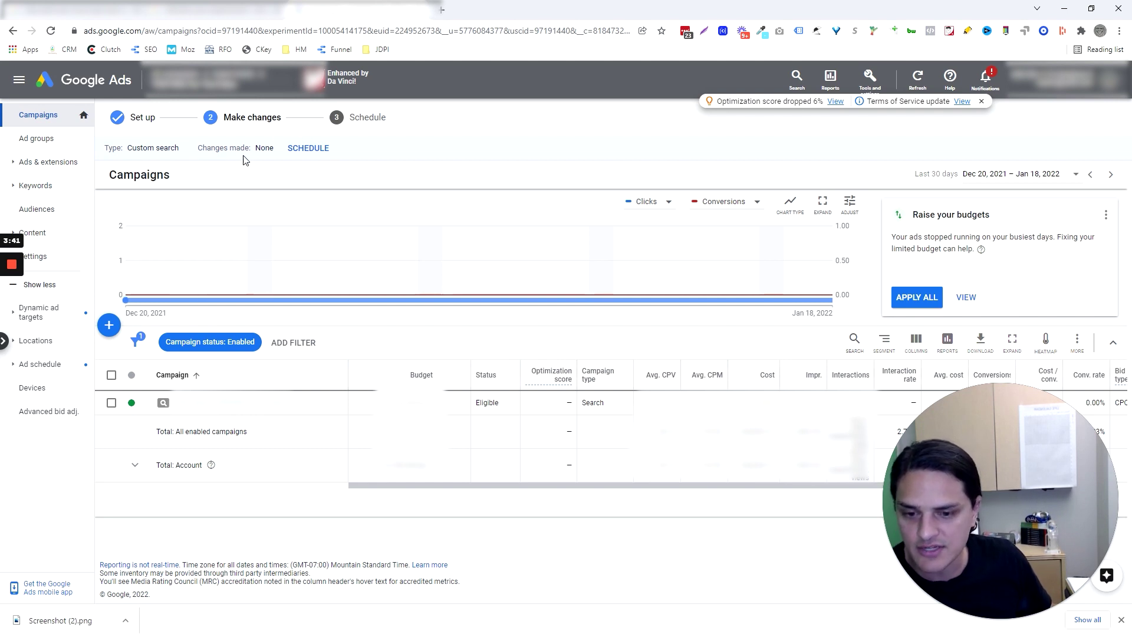
click(233, 404)
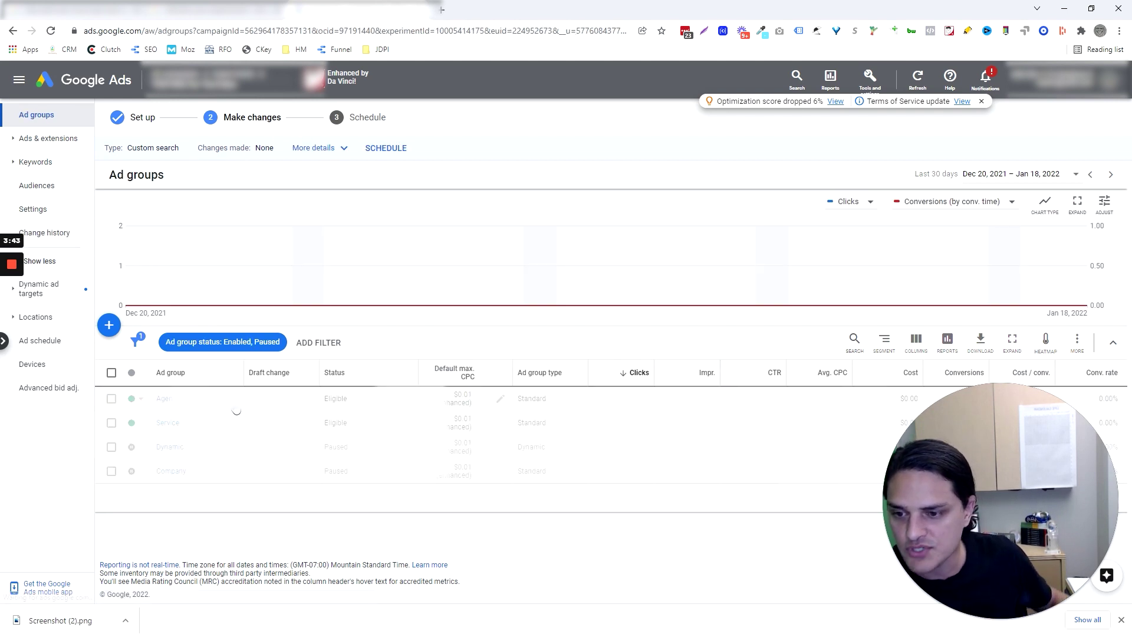
click(36, 209)
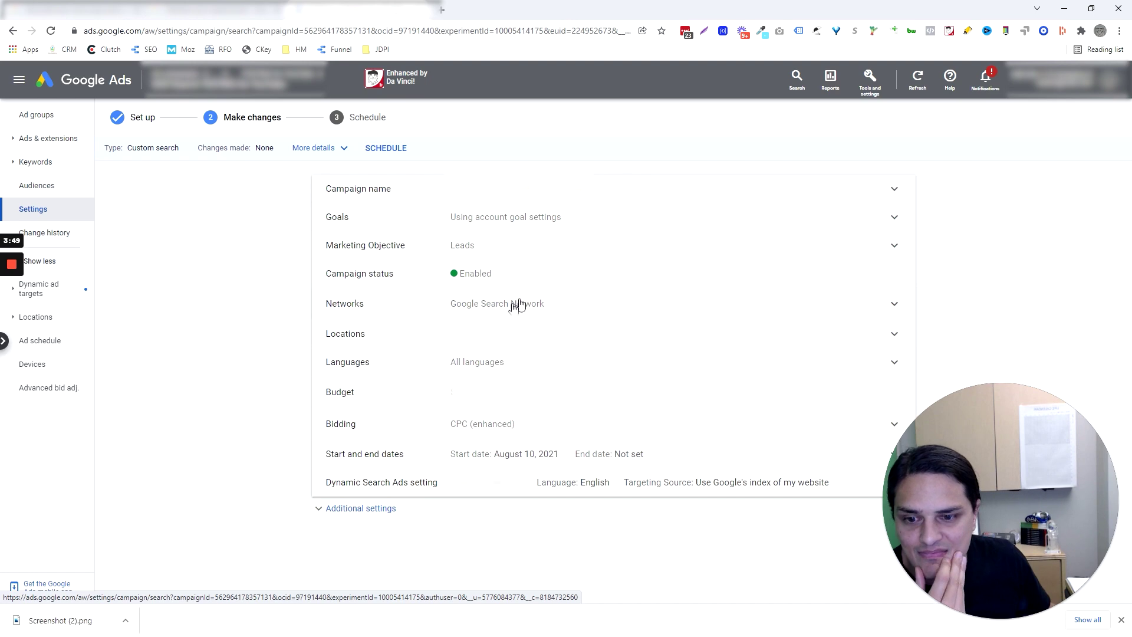
click(494, 422)
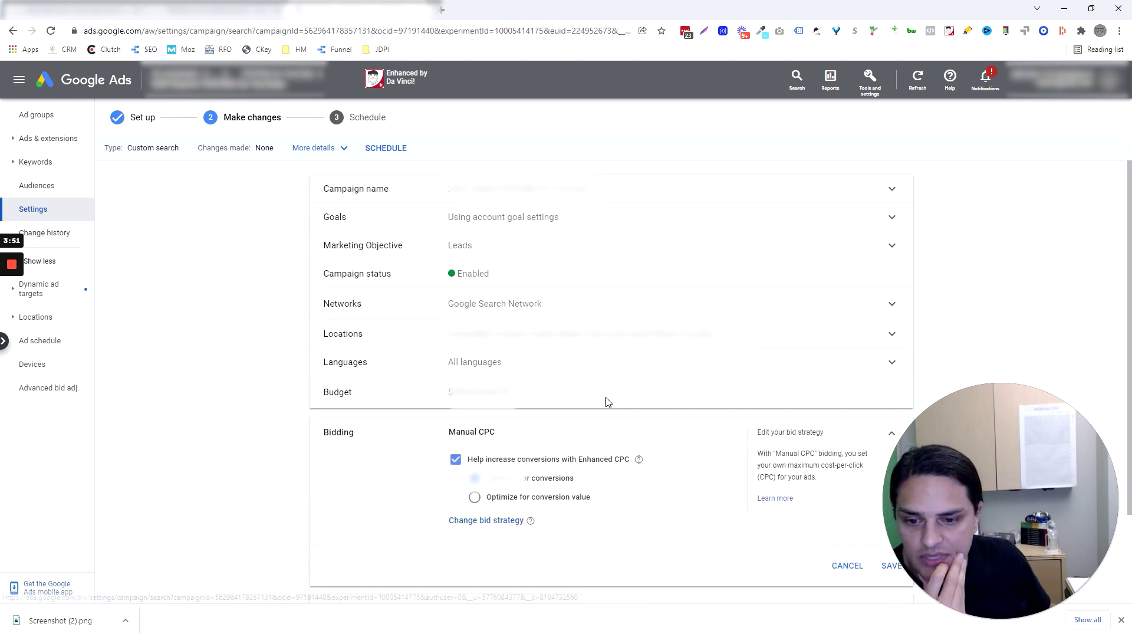
click(486, 408)
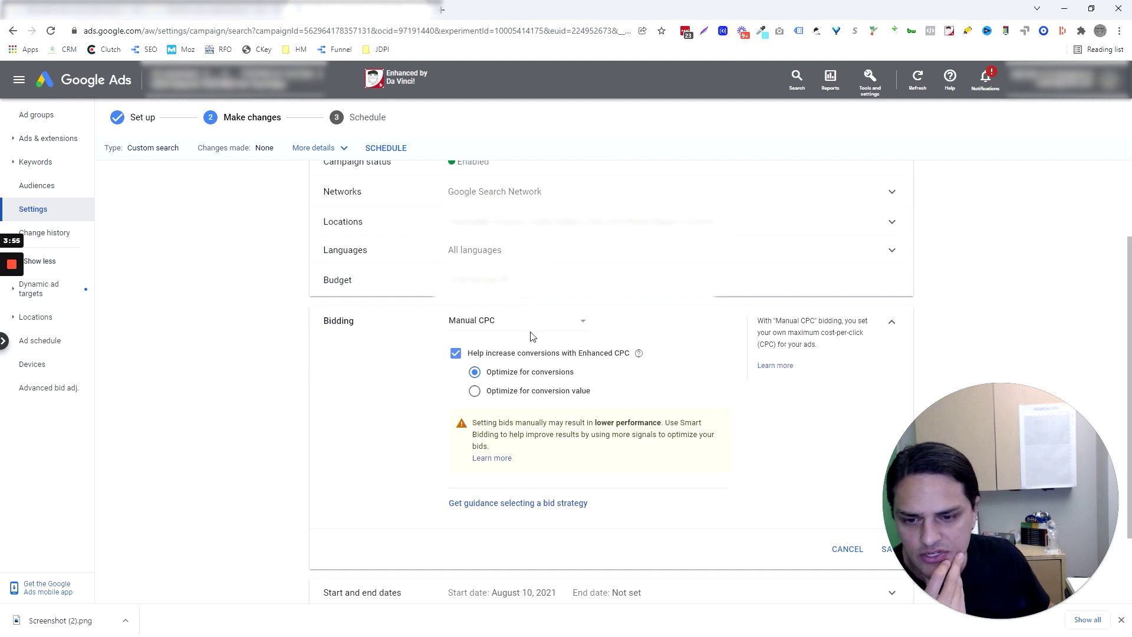
click(530, 333)
click(521, 372)
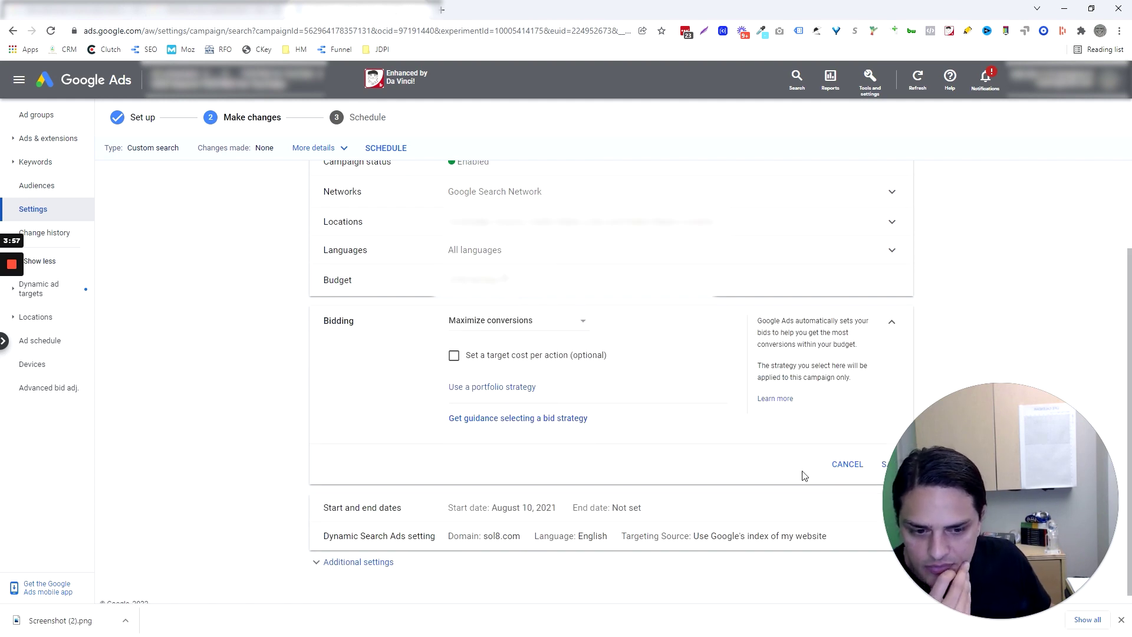
click(884, 466)
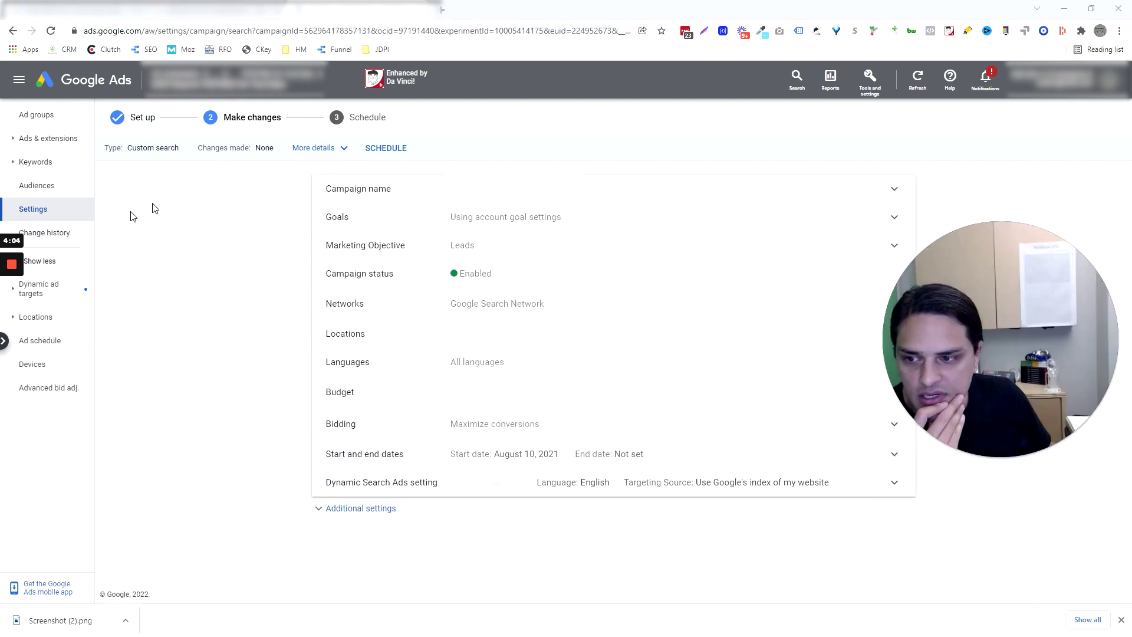
click(385, 148)
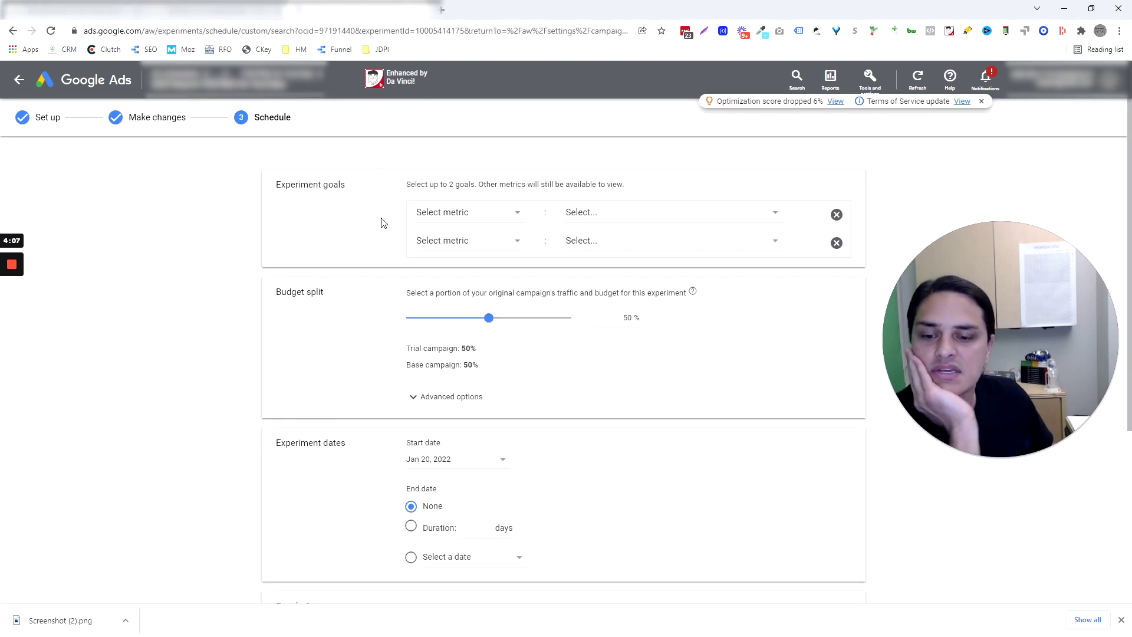
Step: Set the first experiment goal to Conversions with direction Increase
click(427, 213)
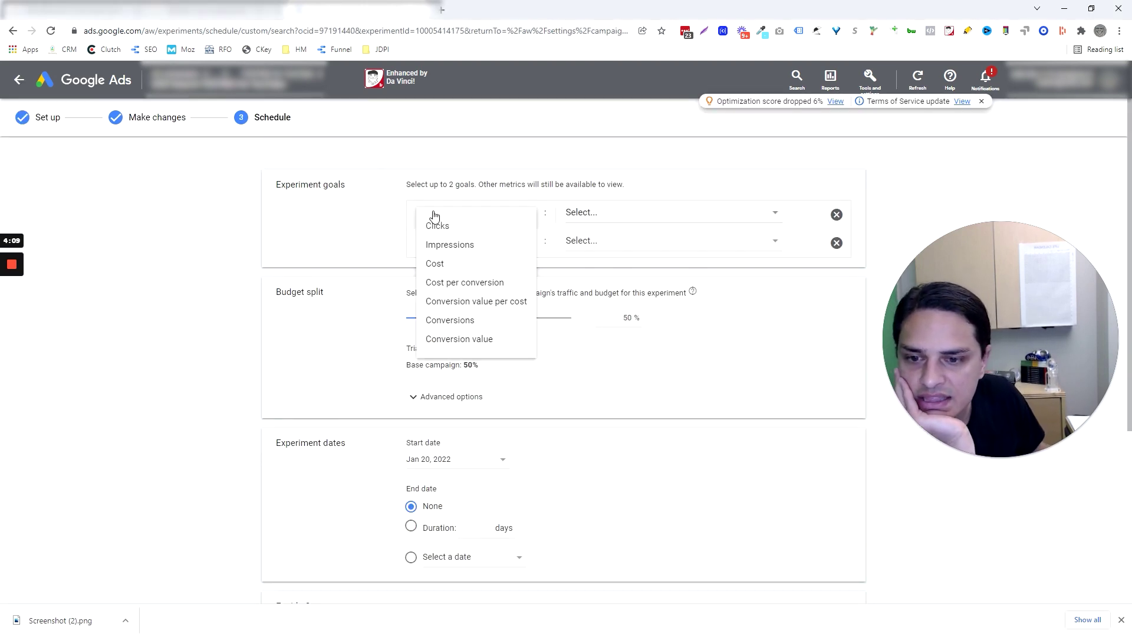
click(468, 213)
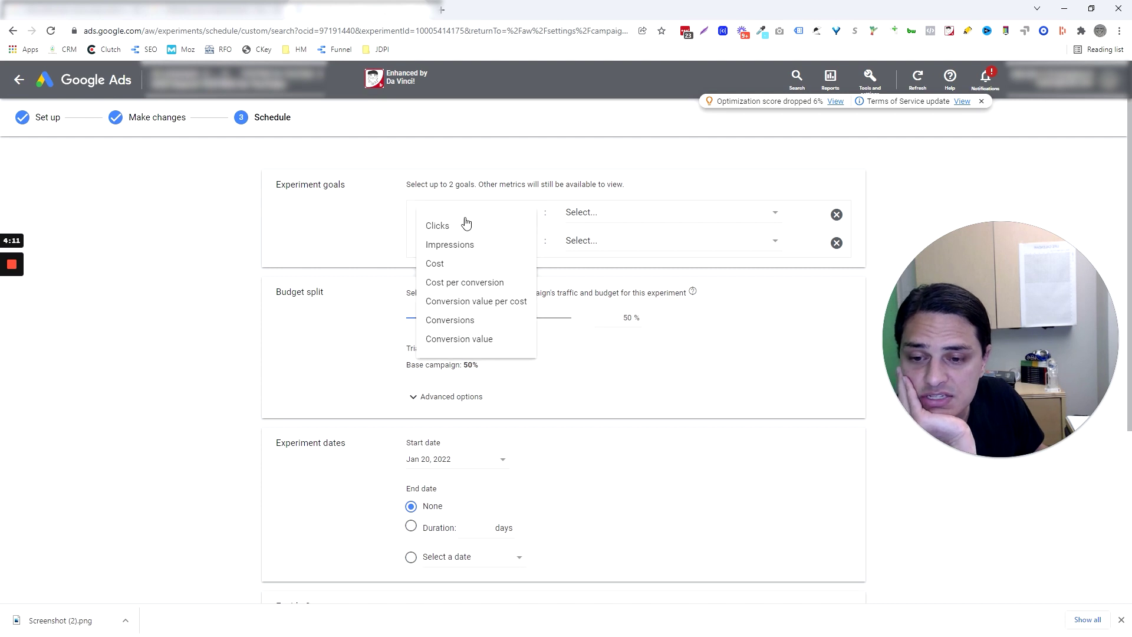
click(465, 322)
click(660, 220)
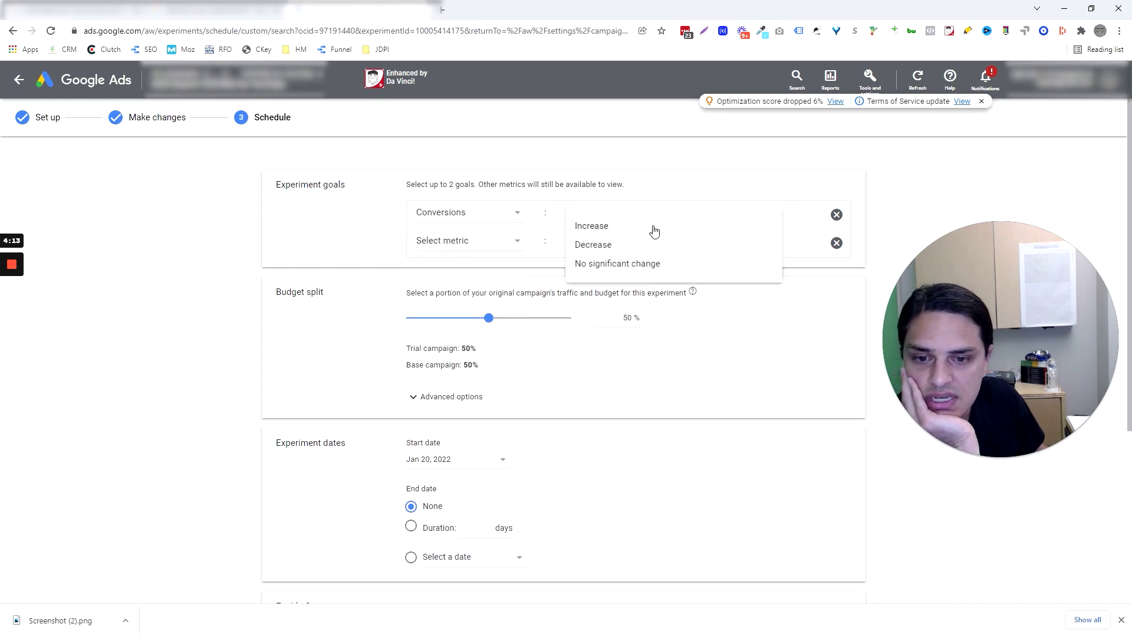
click(651, 226)
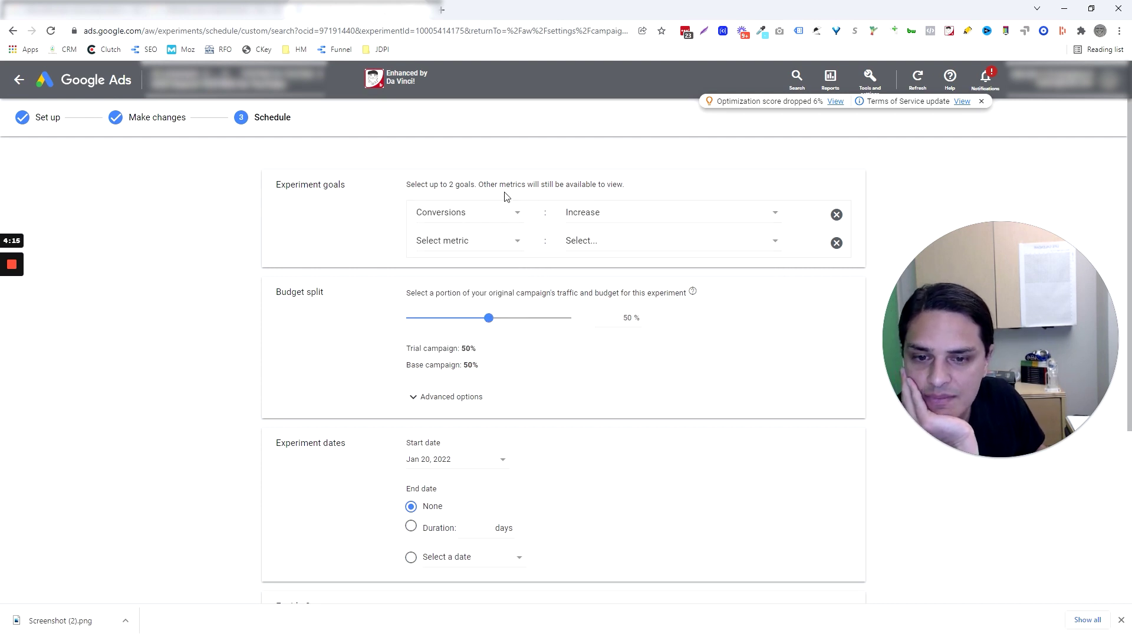
Step: Add a second experiment goal of Cost with direction Decrease
click(463, 241)
click(437, 291)
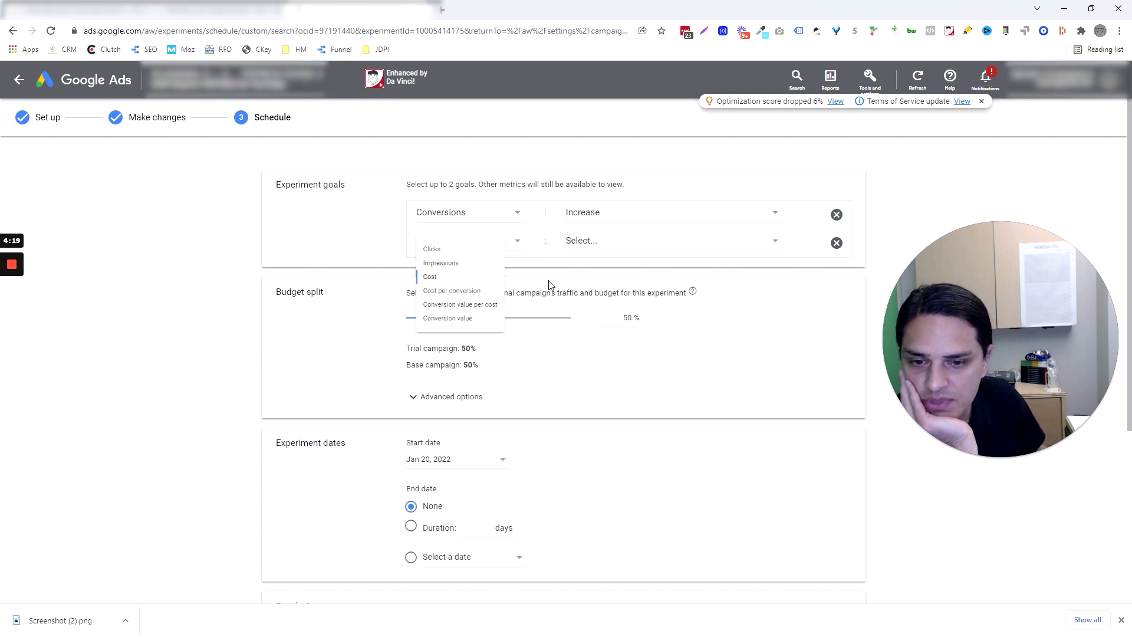
click(584, 240)
click(606, 273)
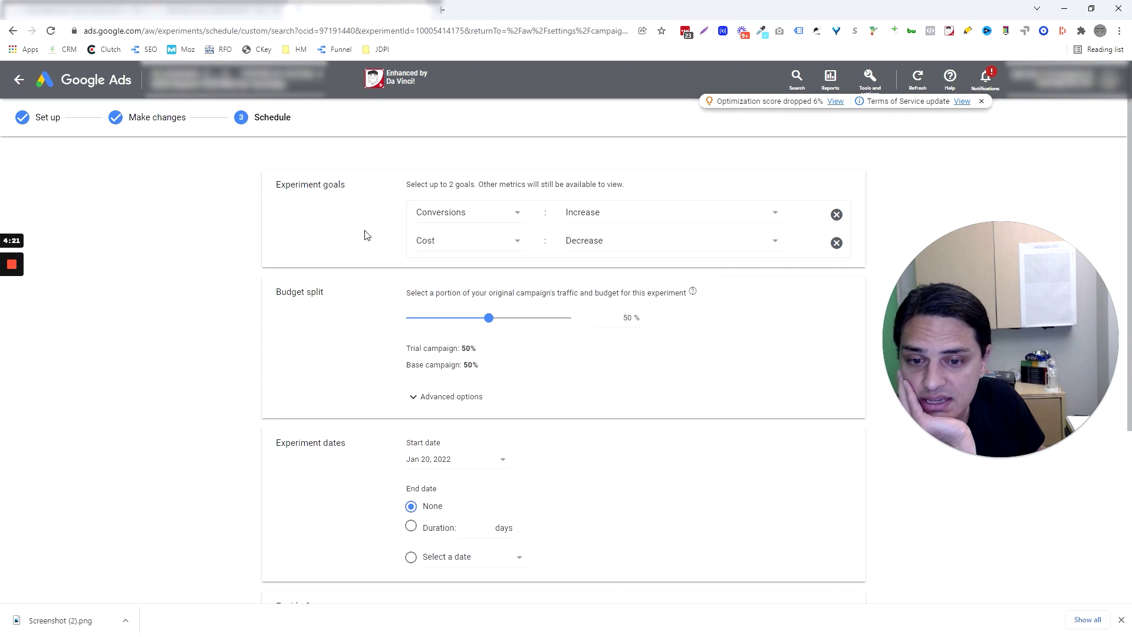
click(440, 250)
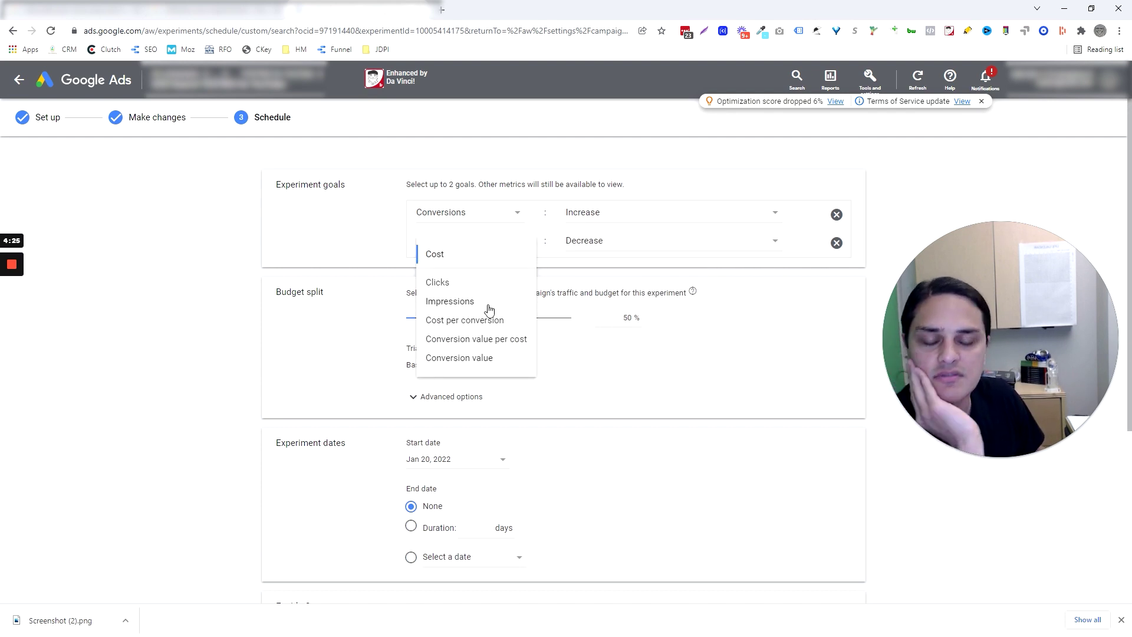
click(420, 252)
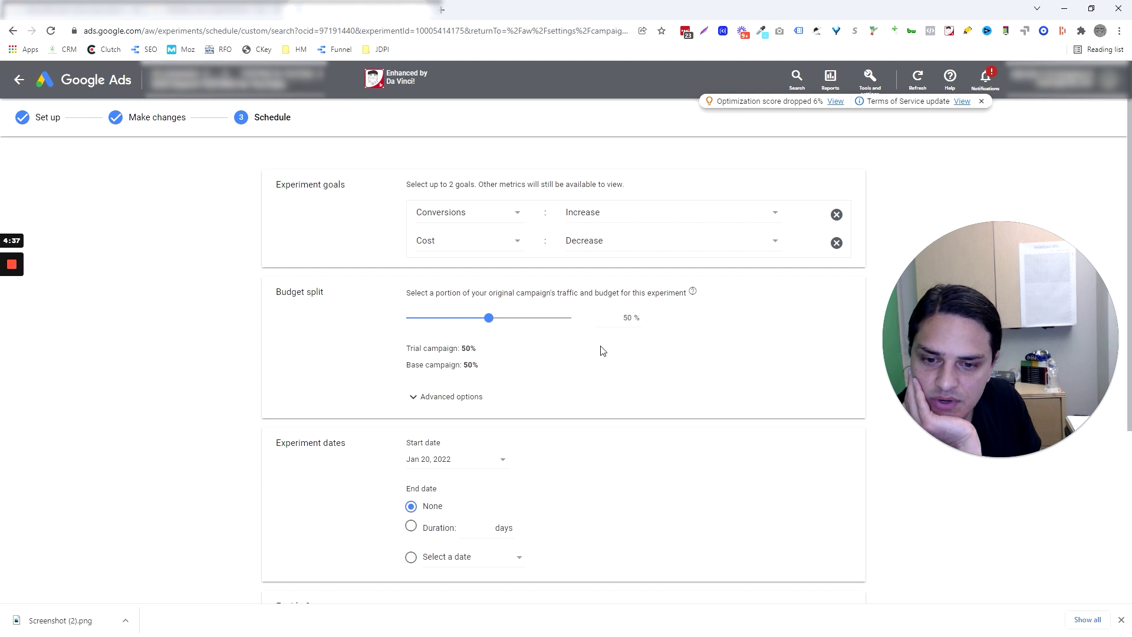
mouse_move(695, 296)
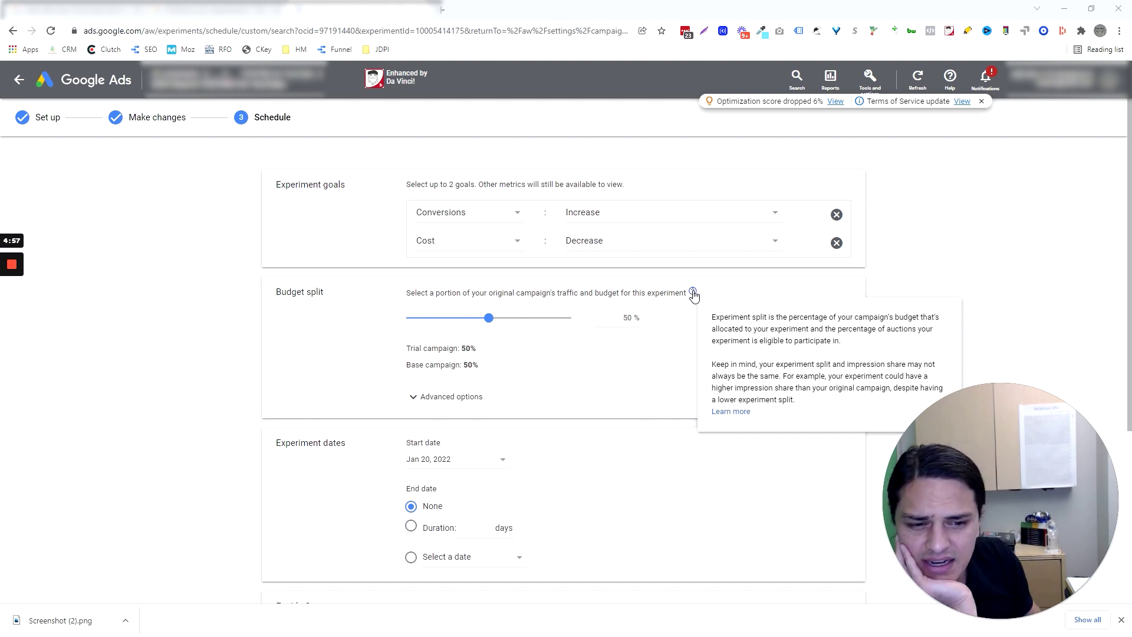
click(633, 376)
scroll(620, 371, down, 5)
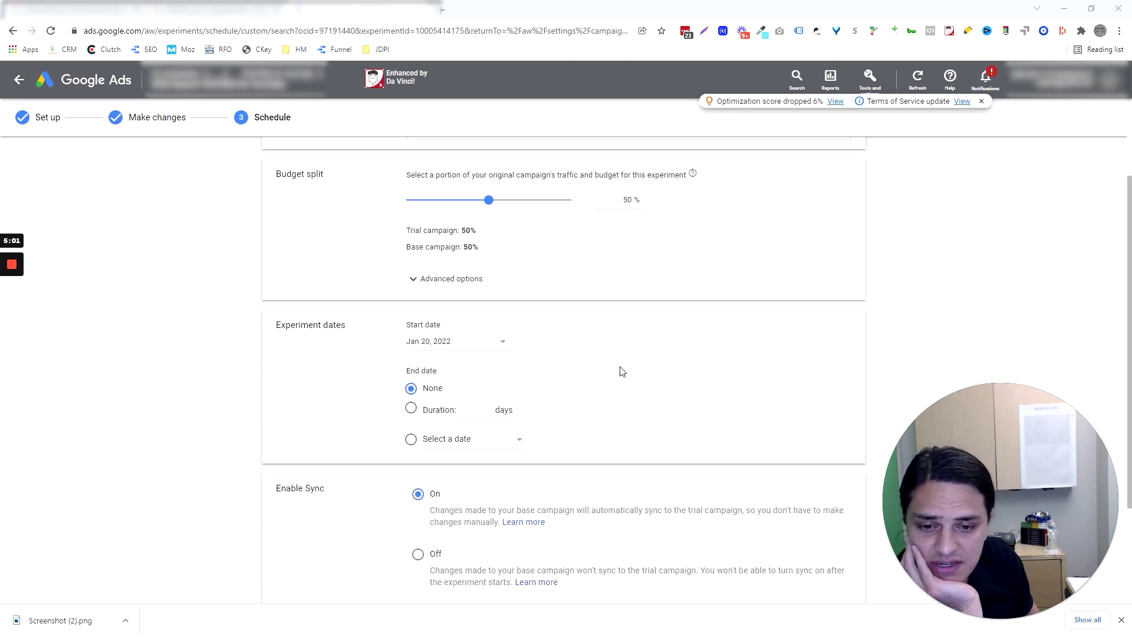
scroll(620, 371, up, 2)
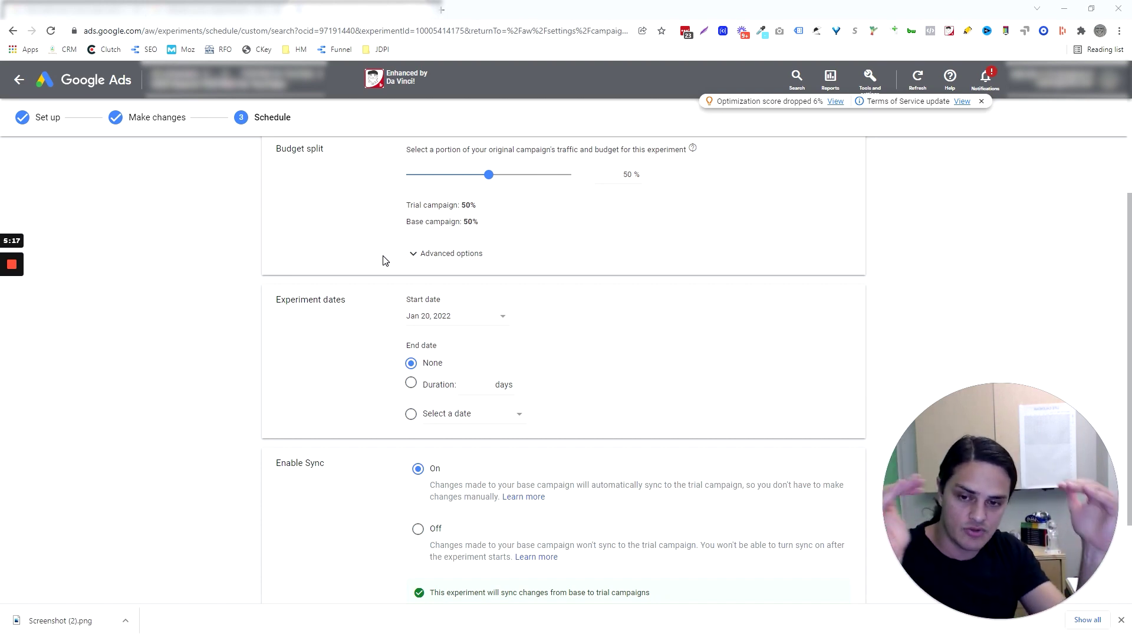
scroll(381, 250, up, 2)
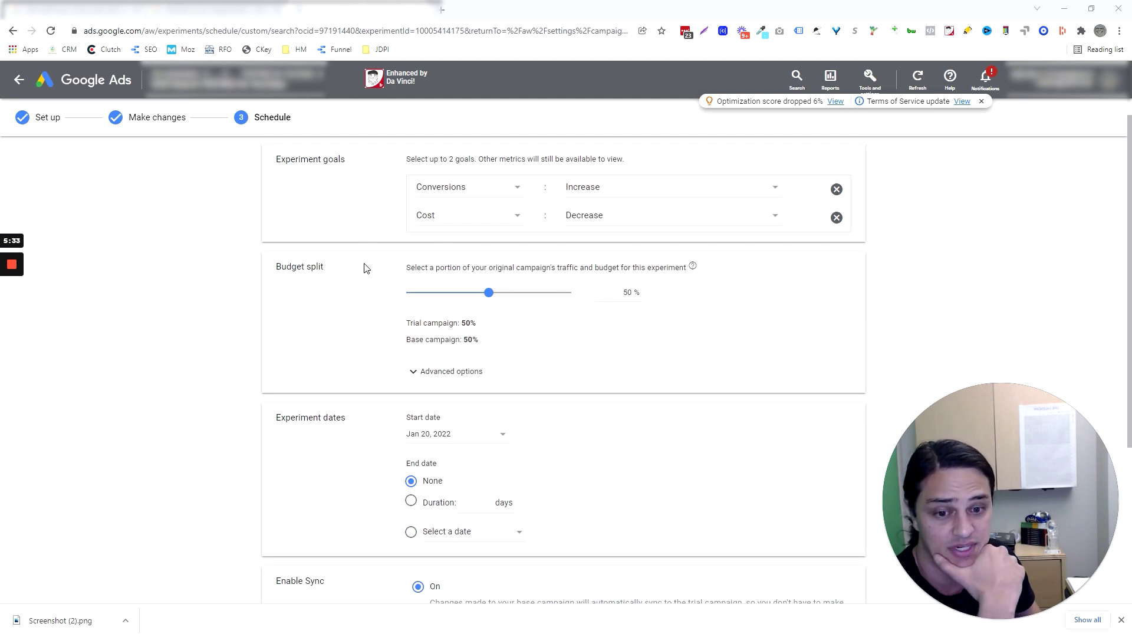
scroll(364, 268, down, 2)
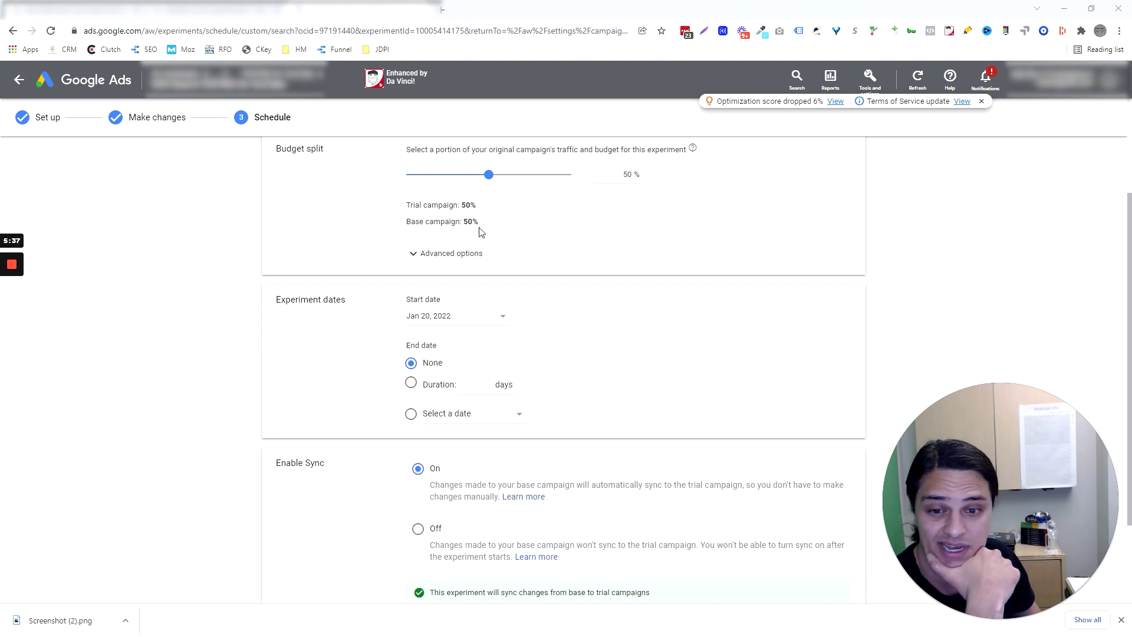
Step: Under Advanced options, switch the experiment split from search-based to cookie-based
click(447, 255)
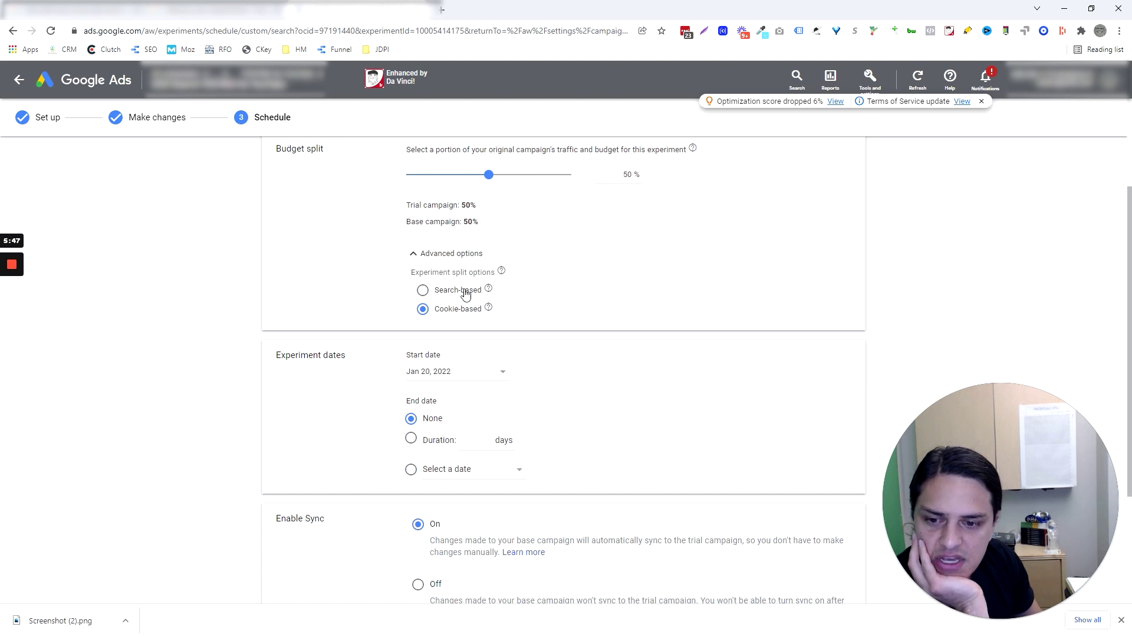
mouse_move(493, 292)
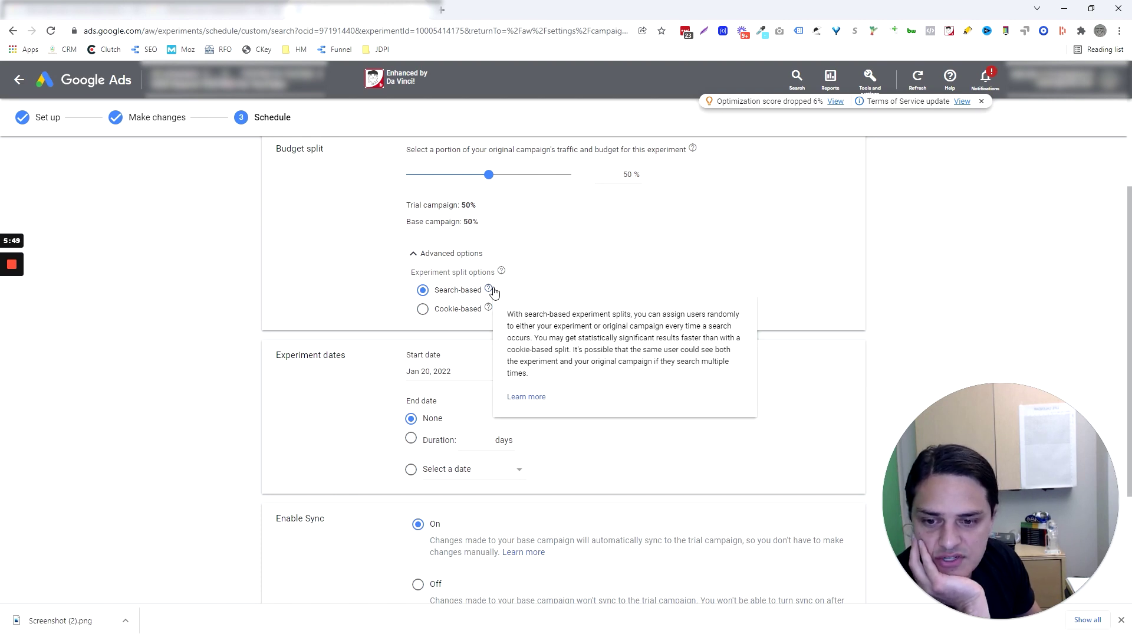
click(458, 310)
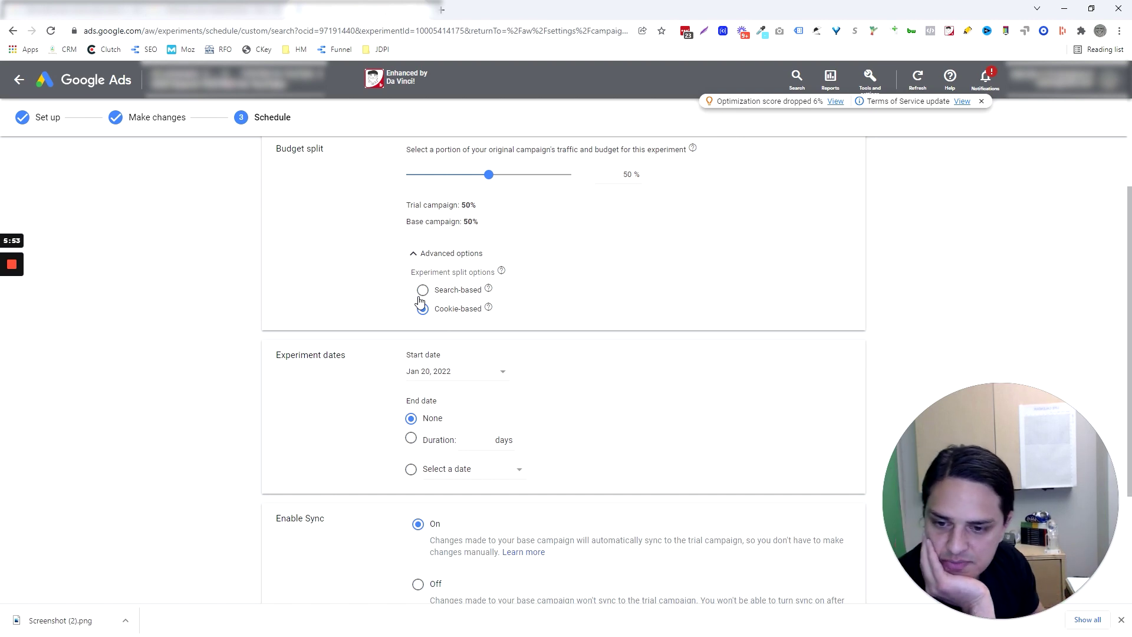
scroll(378, 325, down, 1)
scroll(381, 346, up, 2)
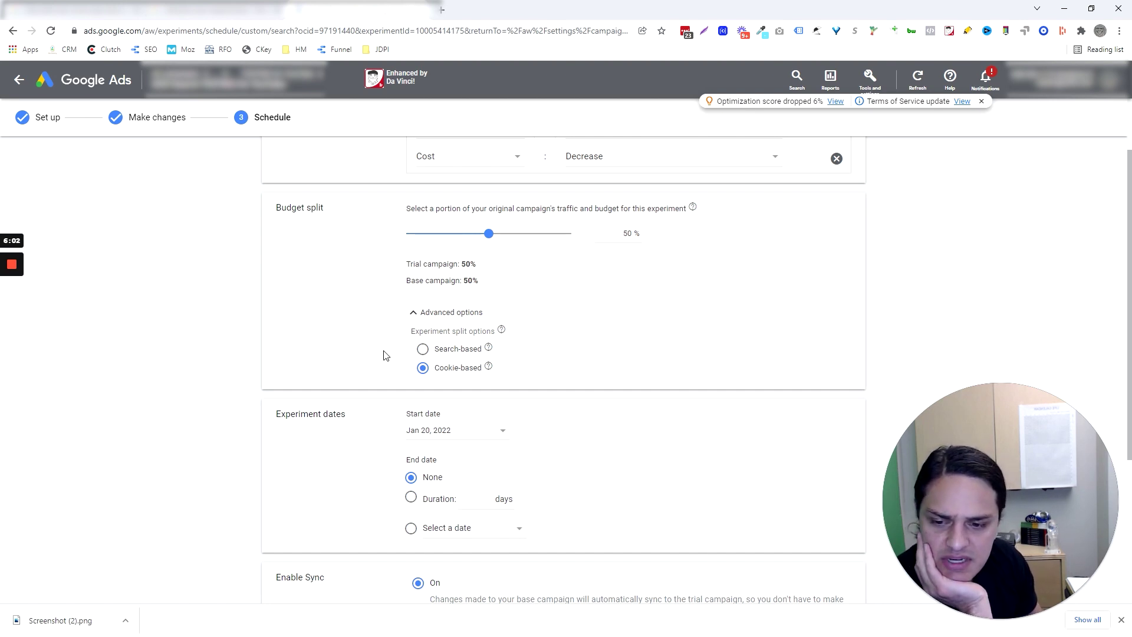
scroll(384, 354, down, 1)
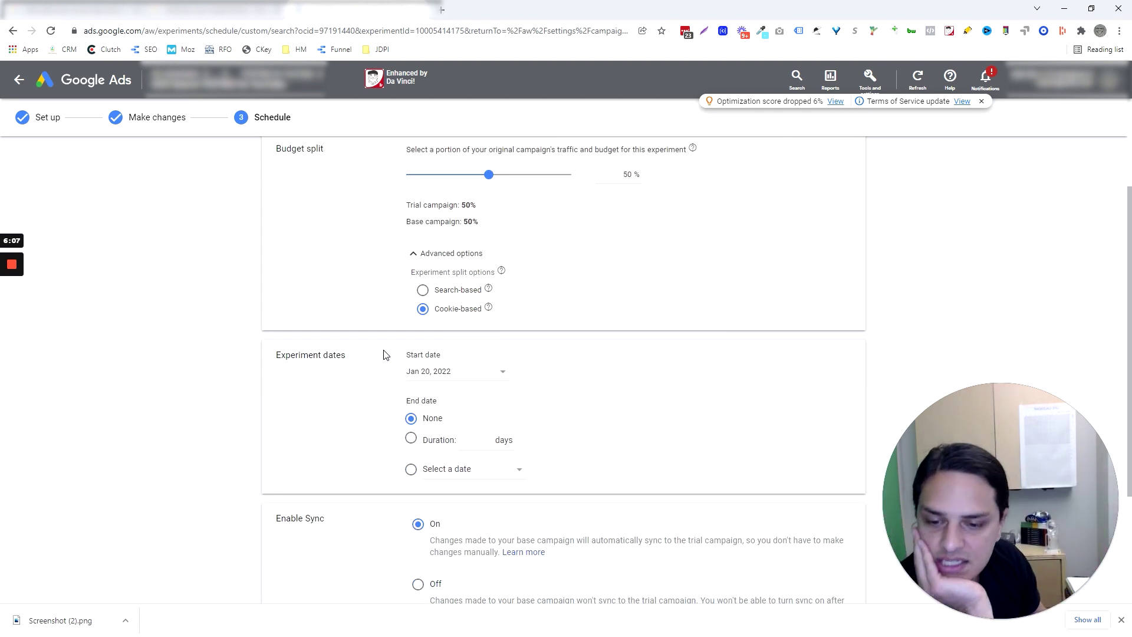
scroll(366, 388, down, 2)
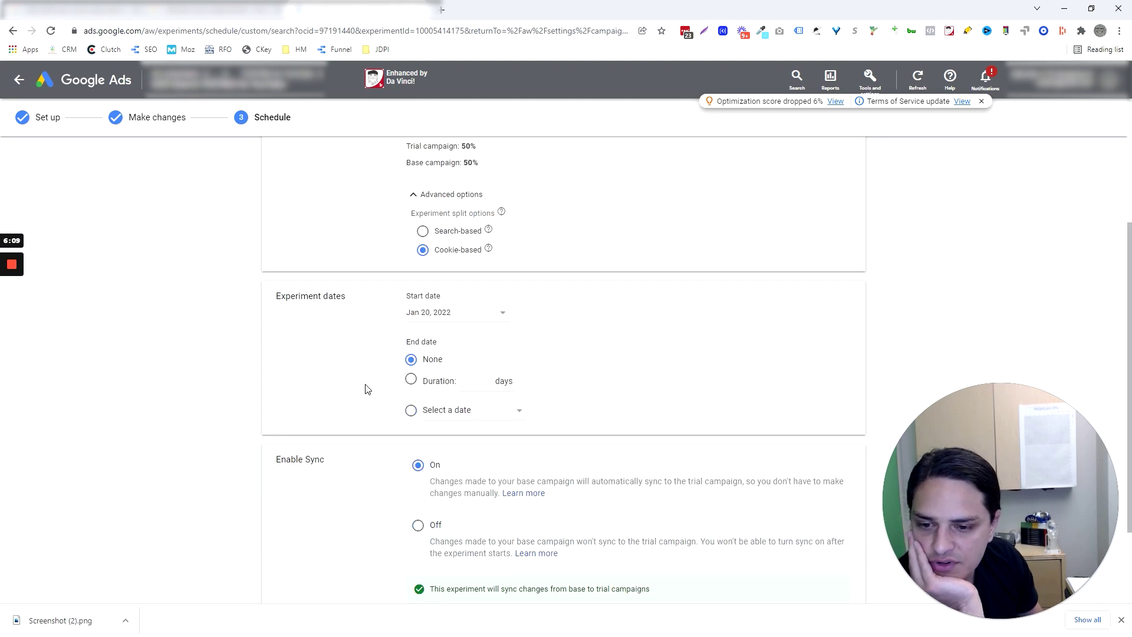
Step: Set the experiment end date to a 30-day Duration, ending Feb 19, 2022
mouse_move(944, 592)
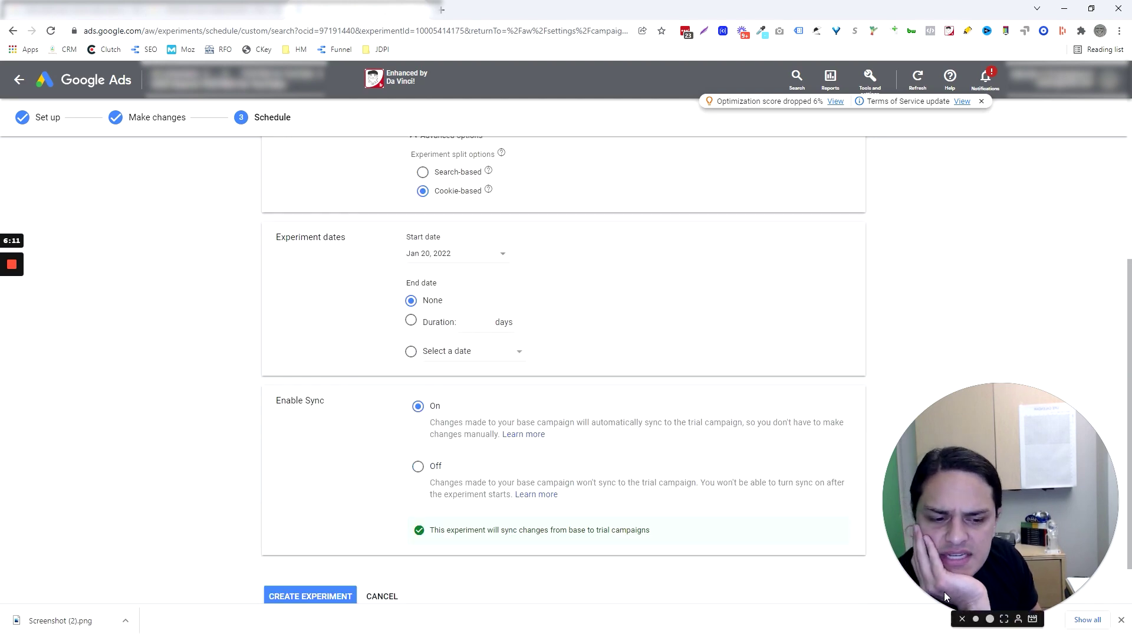
click(1003, 618)
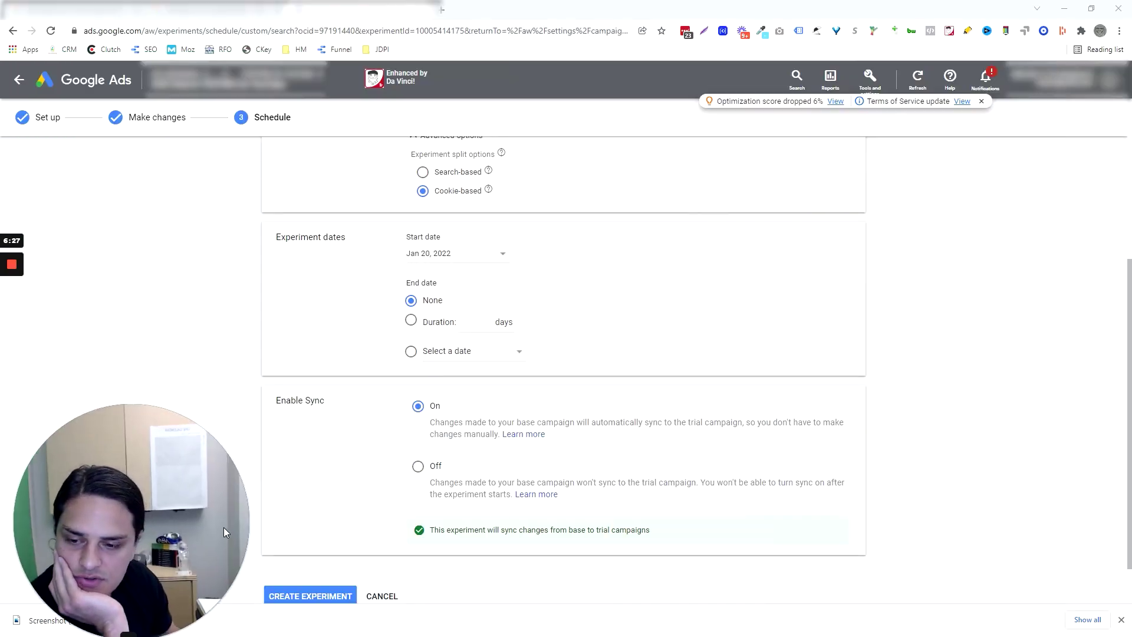
drag(224, 527, 1095, 461)
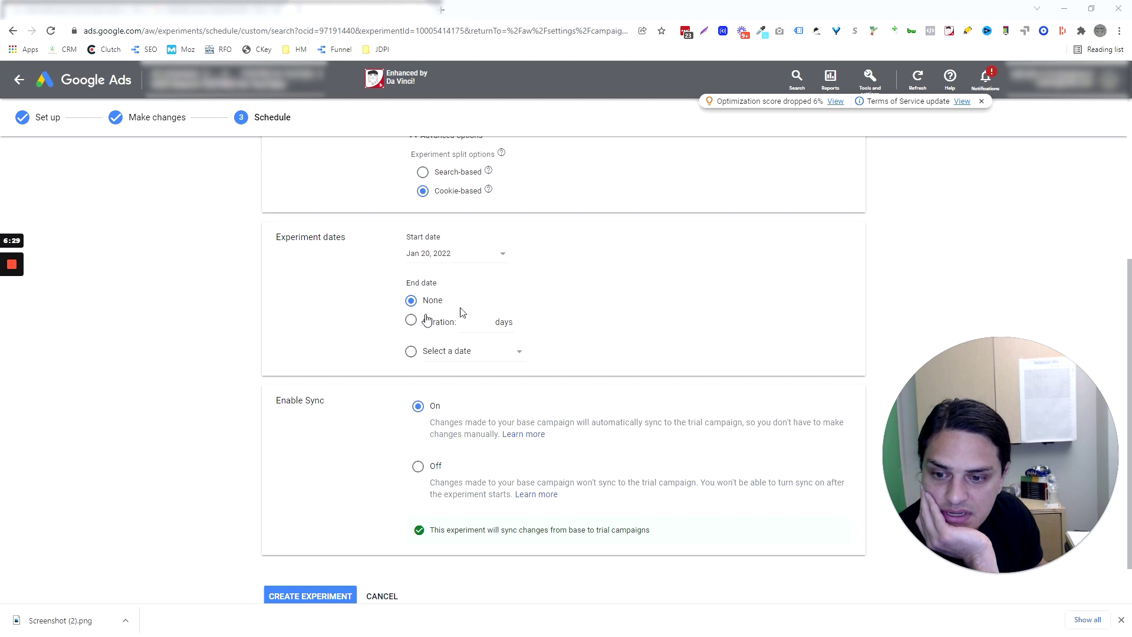
click(463, 358)
click(513, 326)
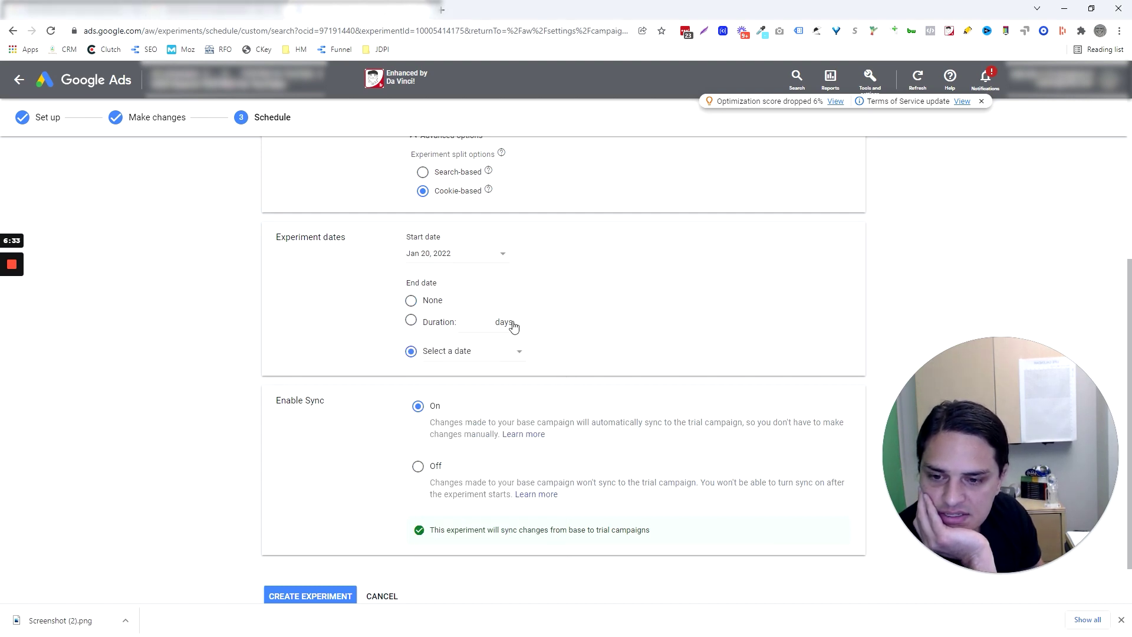
click(443, 328)
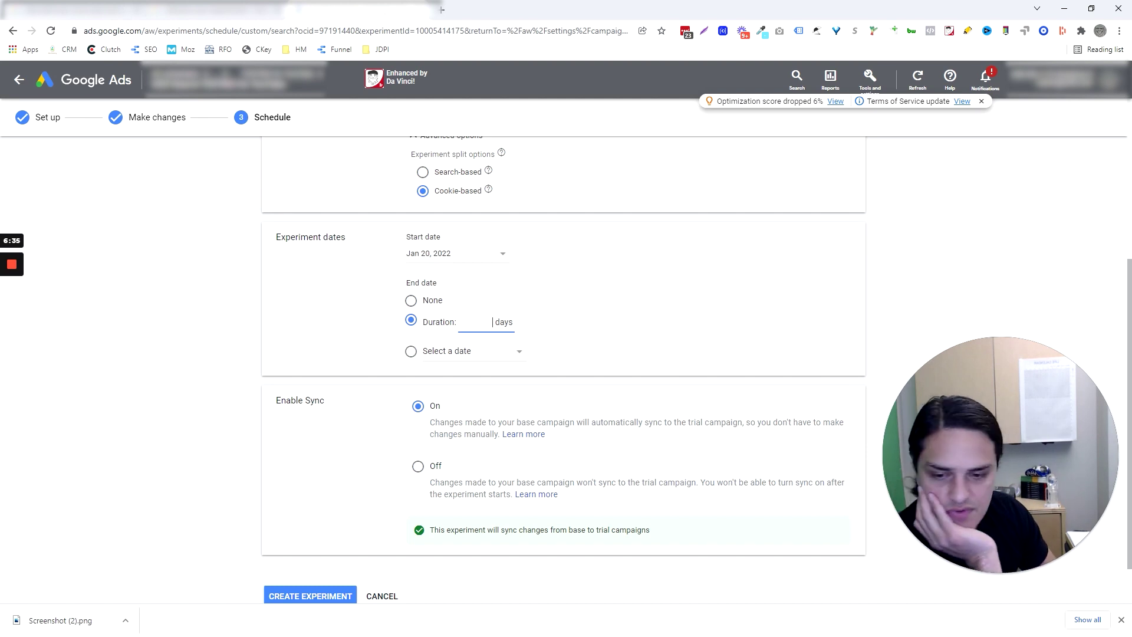
text(30)
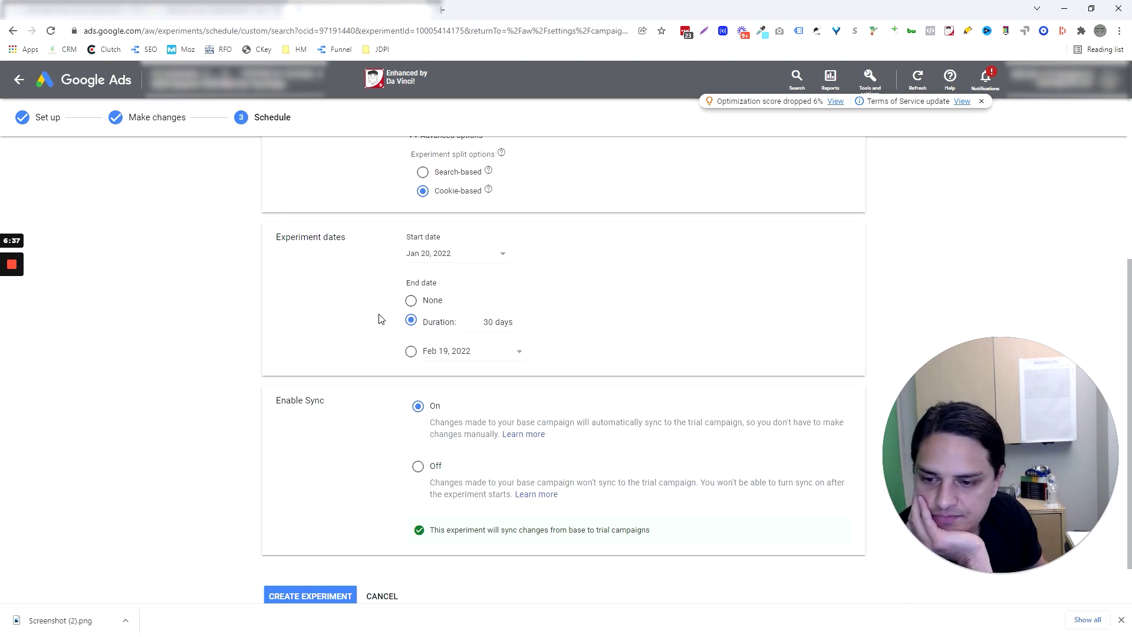
click(379, 319)
scroll(381, 318, down, 1)
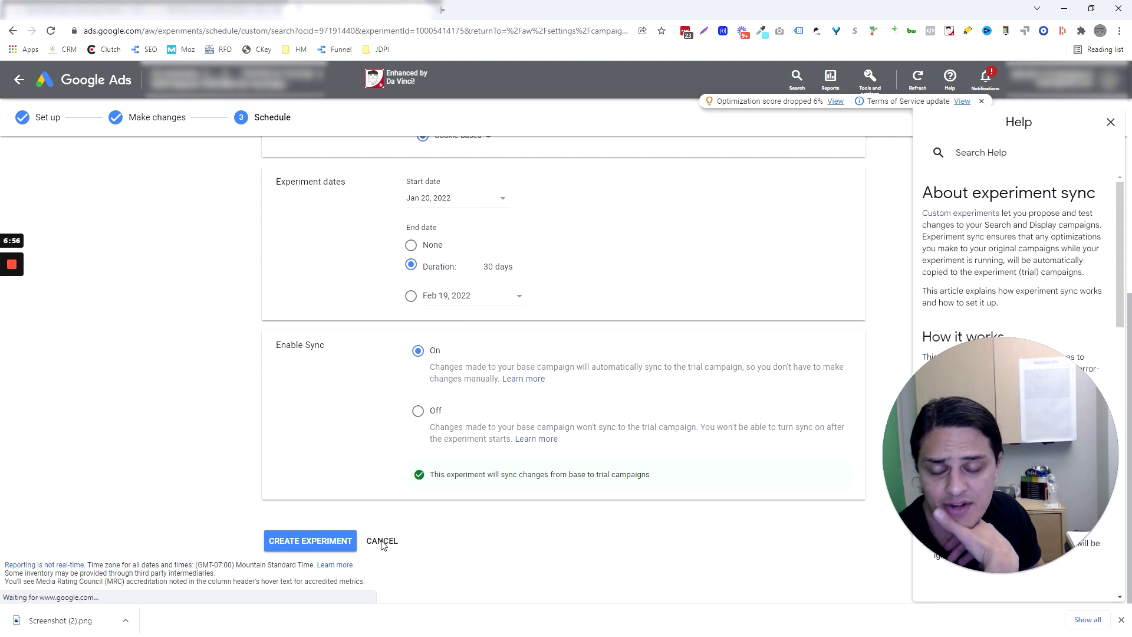
Step: Read the About experiment sync help, noting sync only flows from base to trial campaign
drag(935, 459, 584, 427)
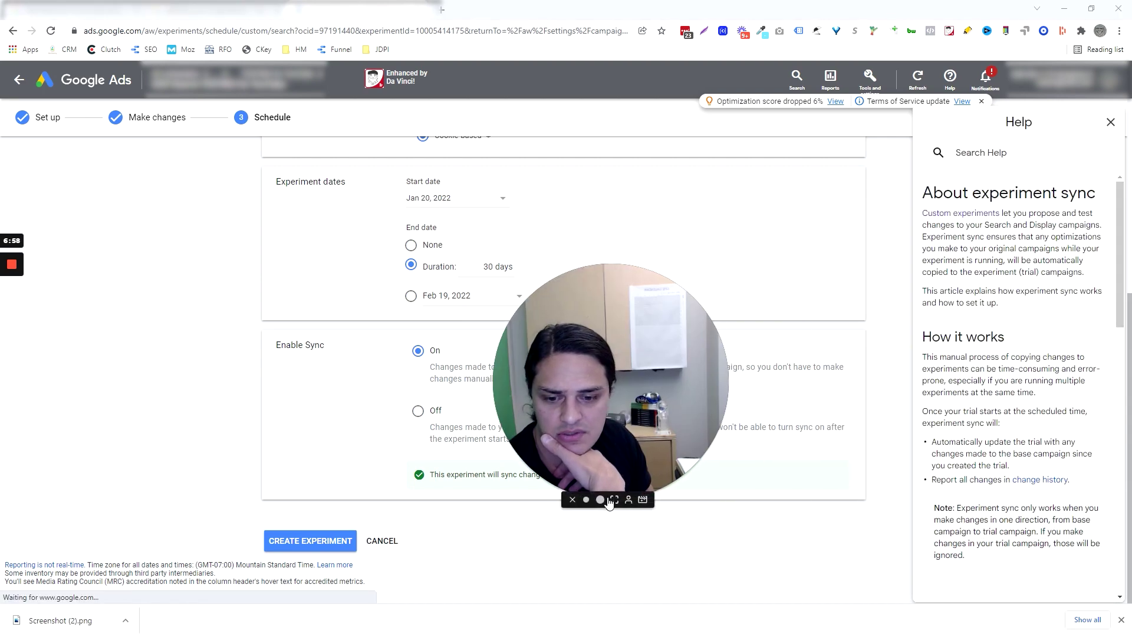